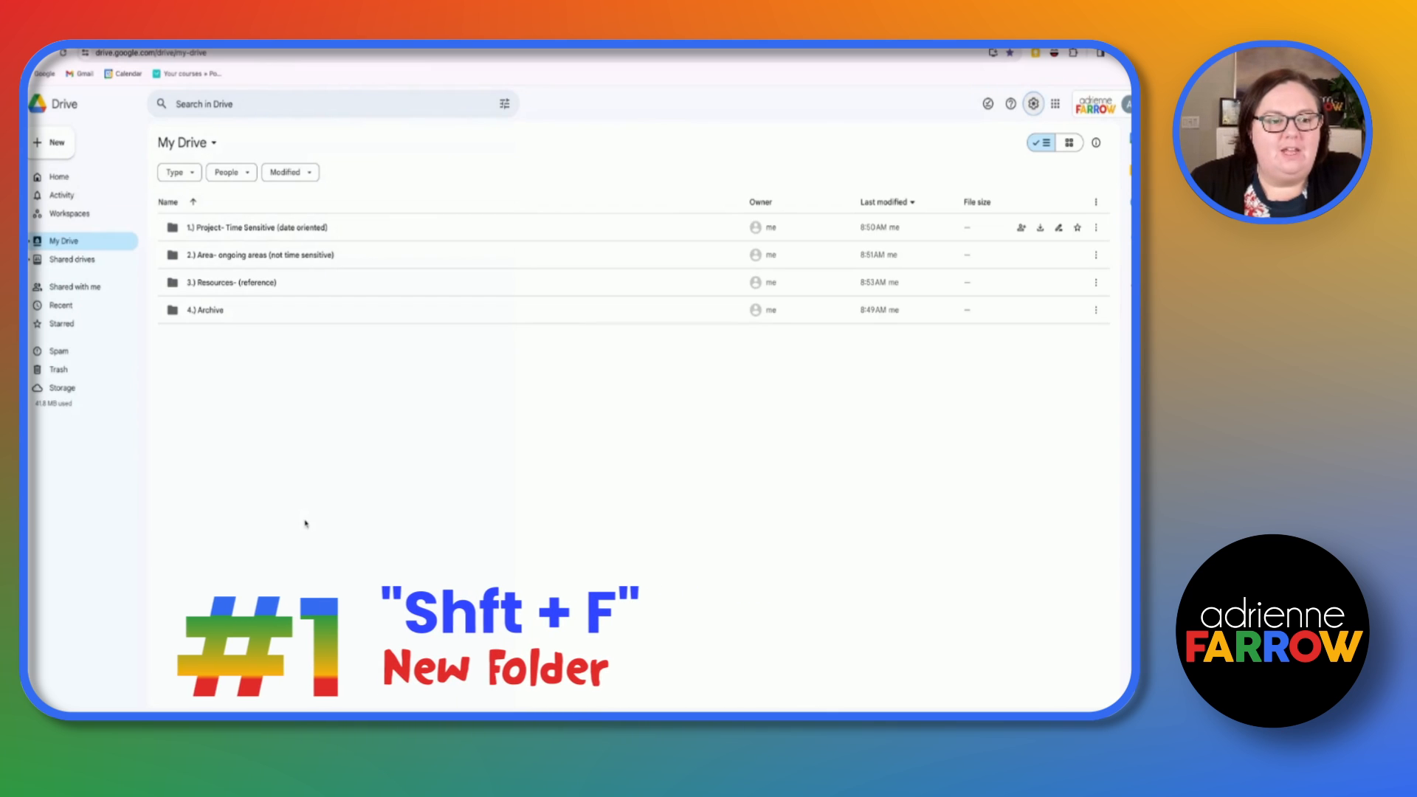
key("shift+f")
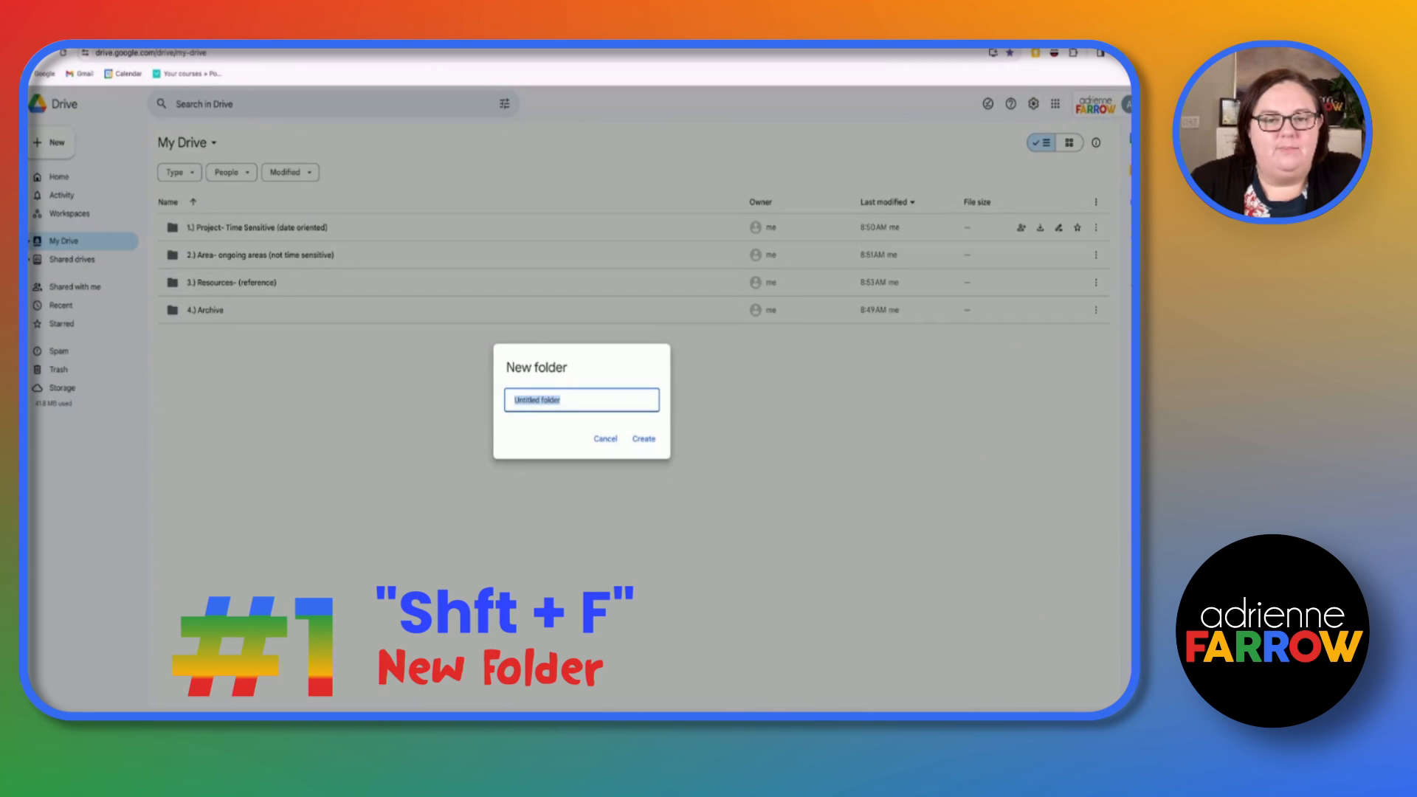
left_click(613, 441)
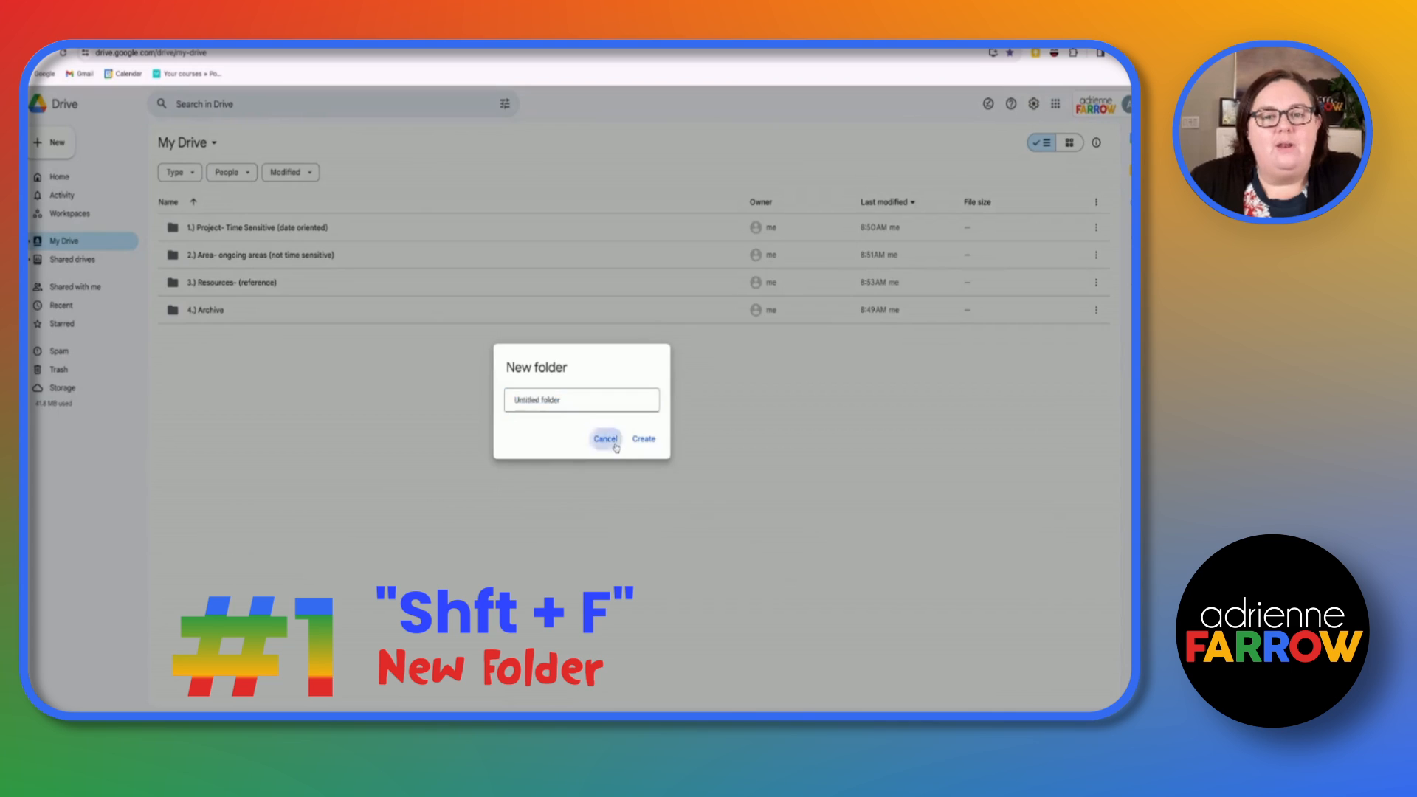
left_click(62, 148)
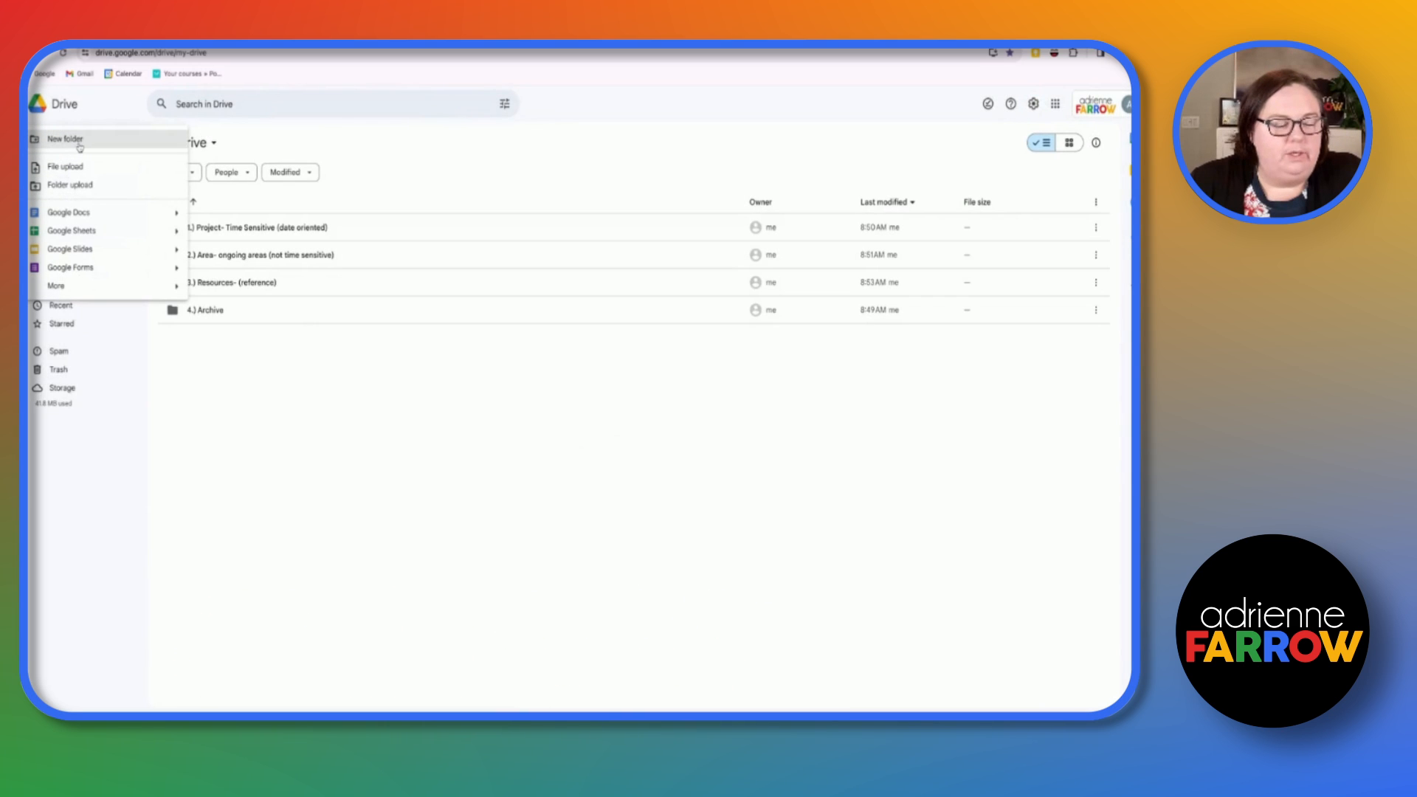
left_click(369, 357)
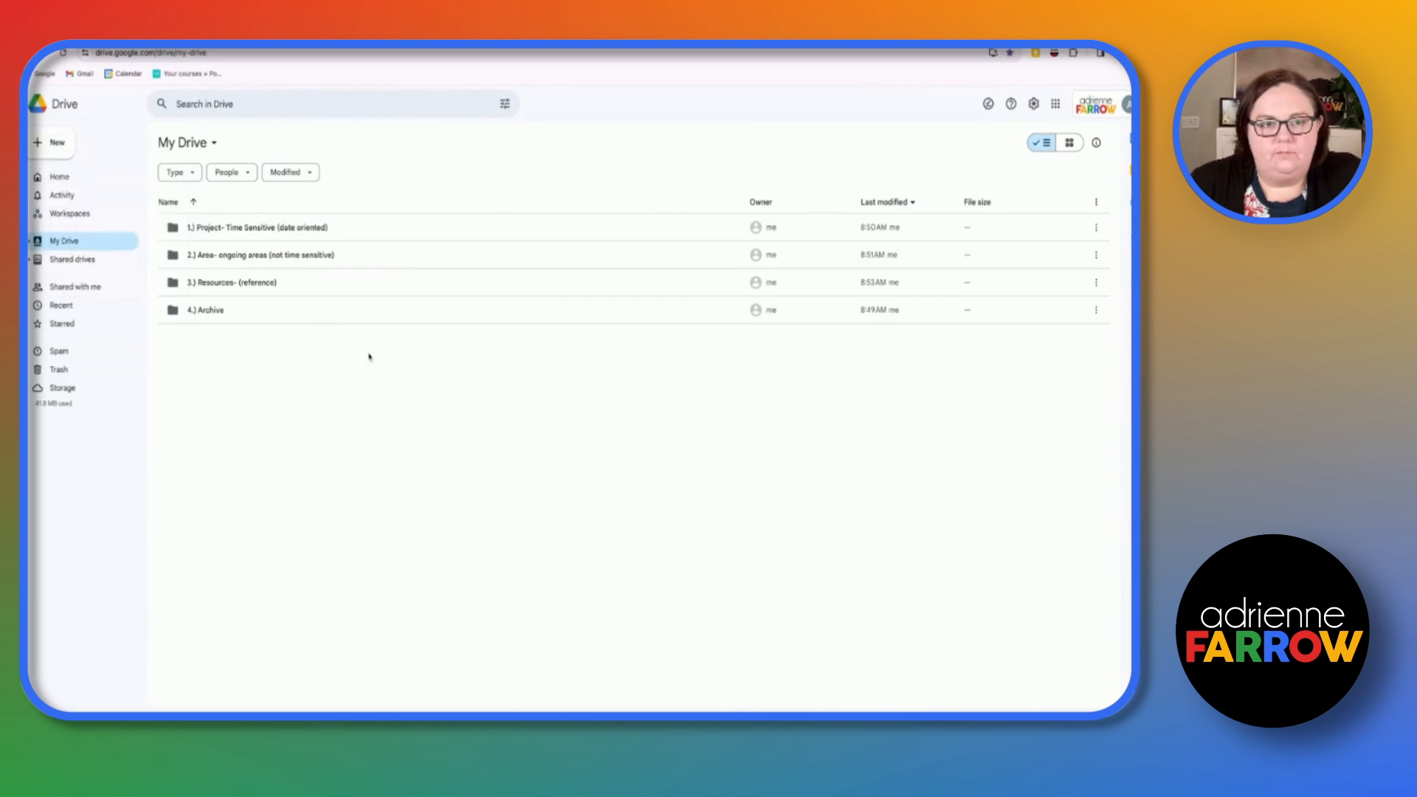
right_click(369, 358)
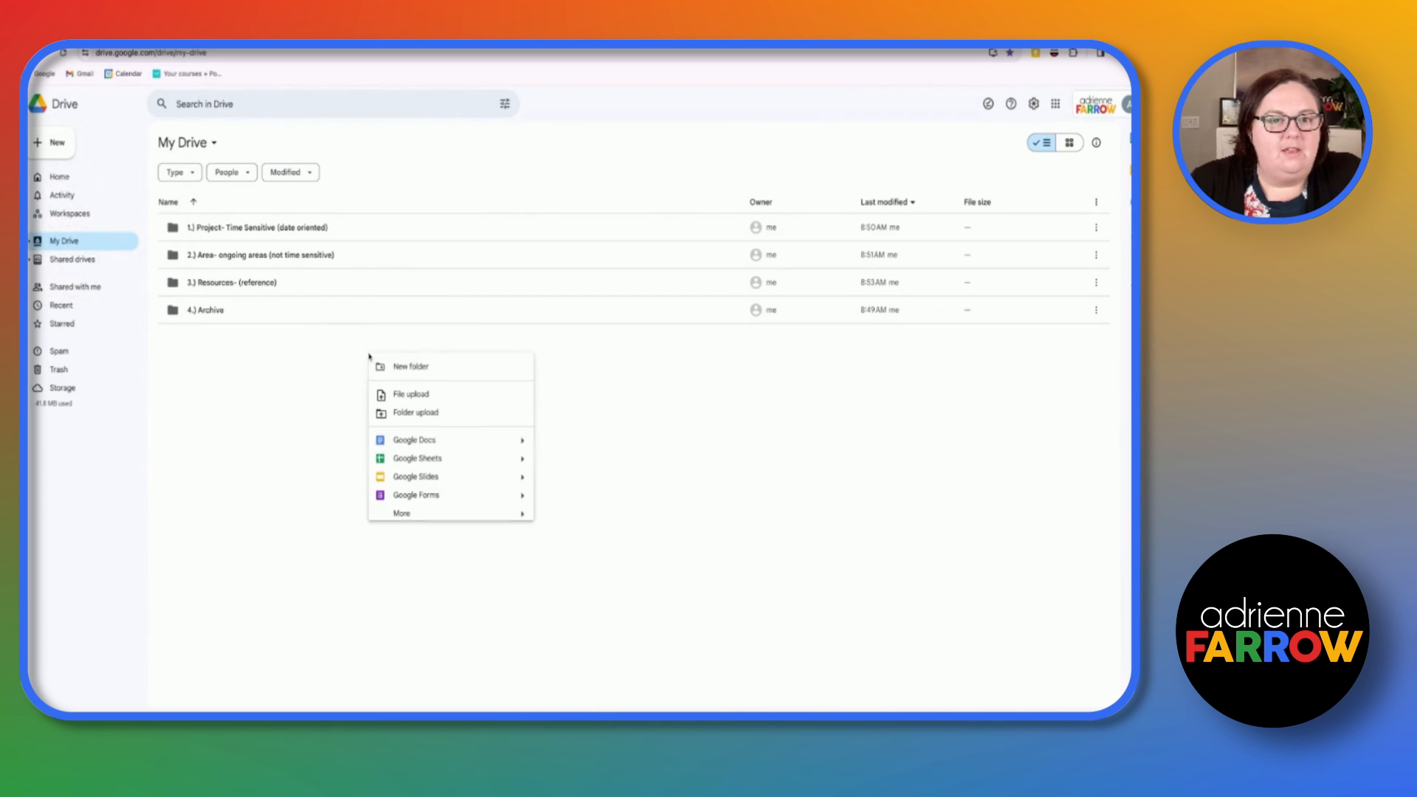
left_click(289, 354)
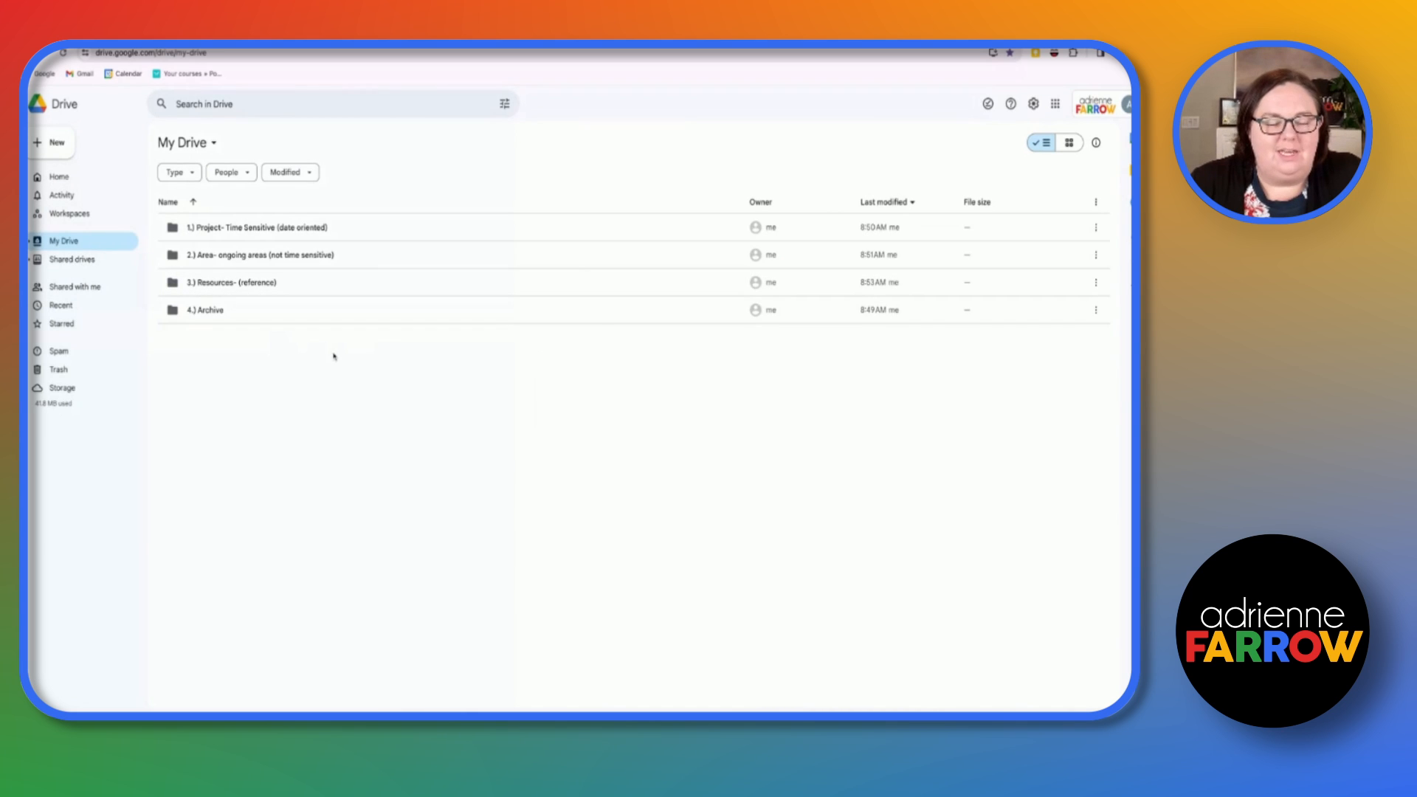
key("alt+c")
key("f")
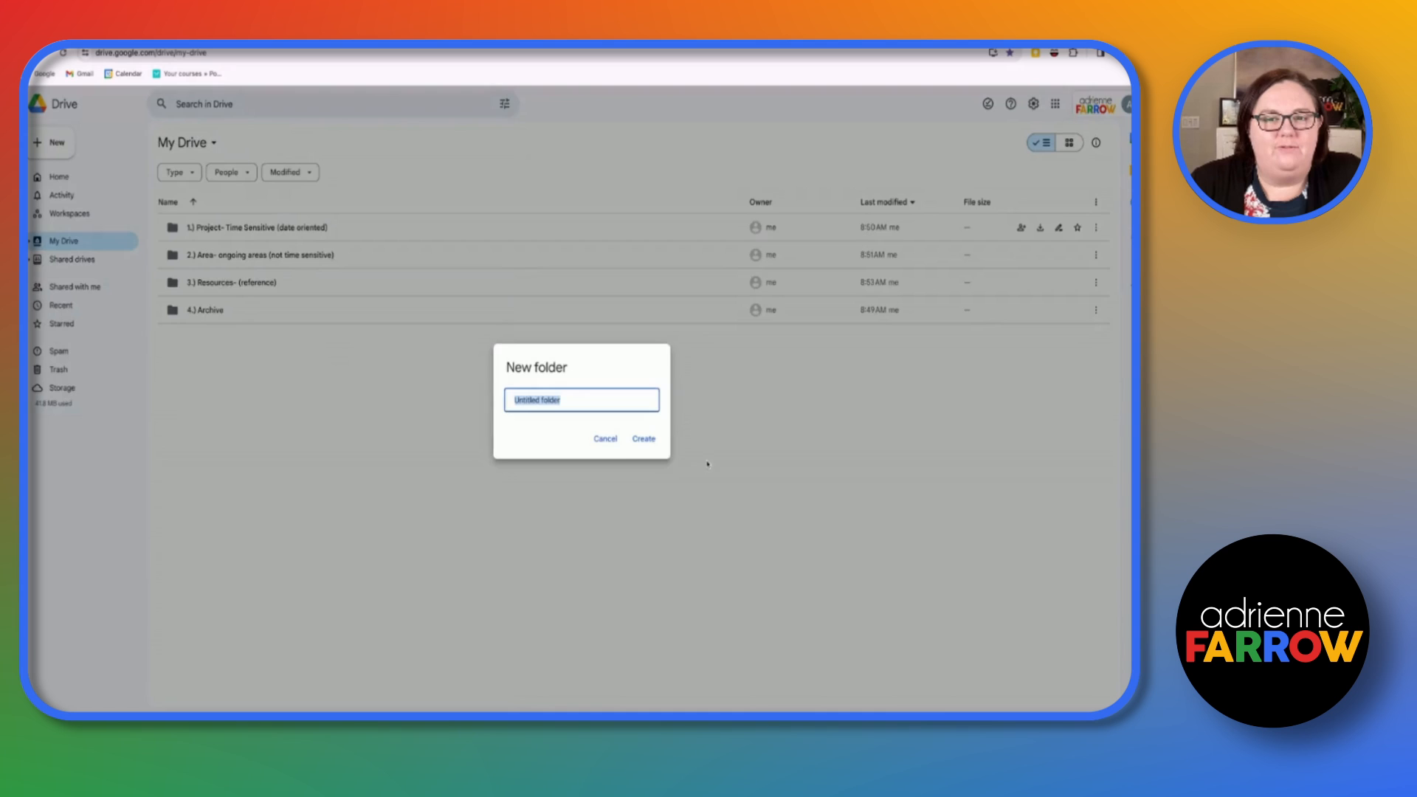
left_click(605, 438)
Create a folder named "Tips and Tricks for Google Slides" inside the "1.) Project- Time Sensitive (date oriented)" folder.
left_click(385, 229)
double_click(385, 228)
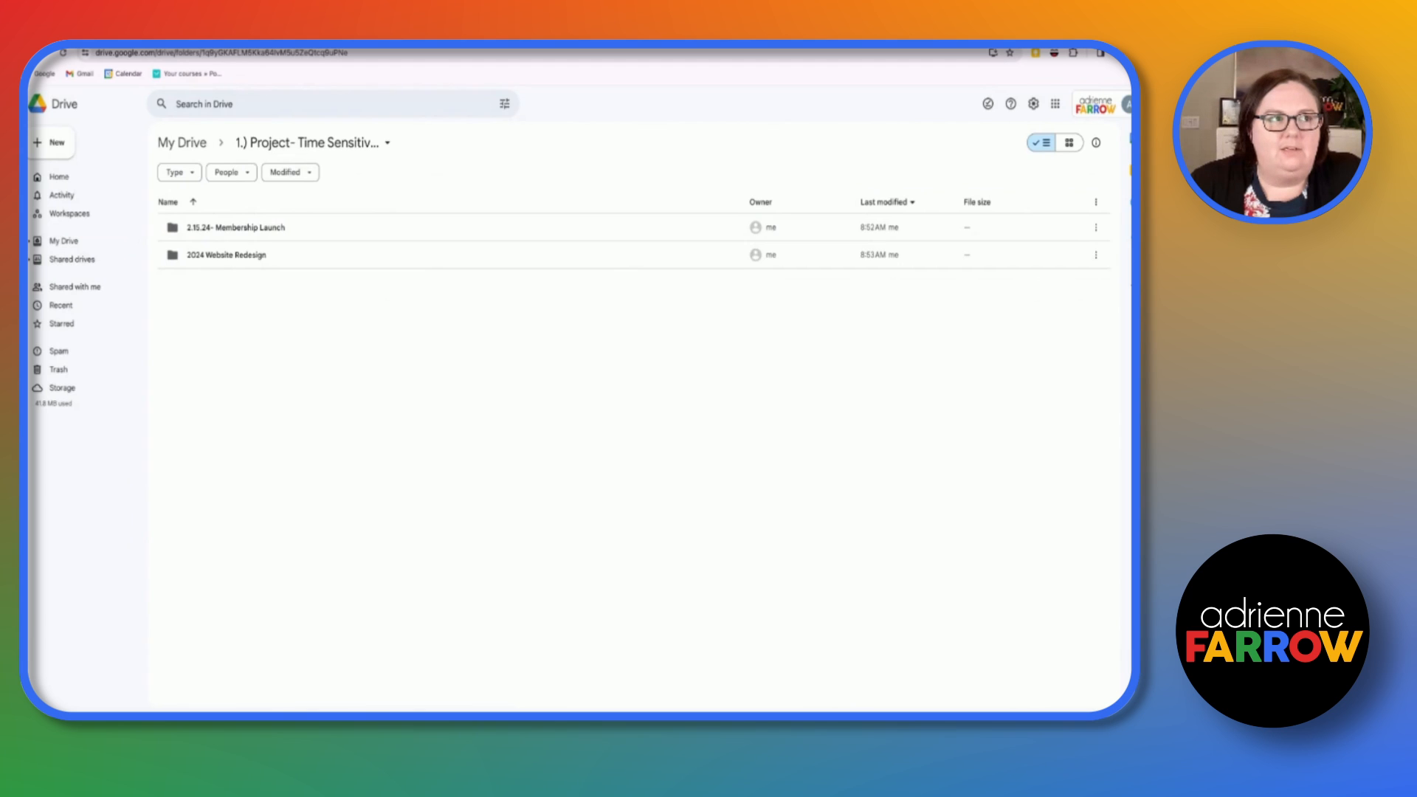
key("alt+c")
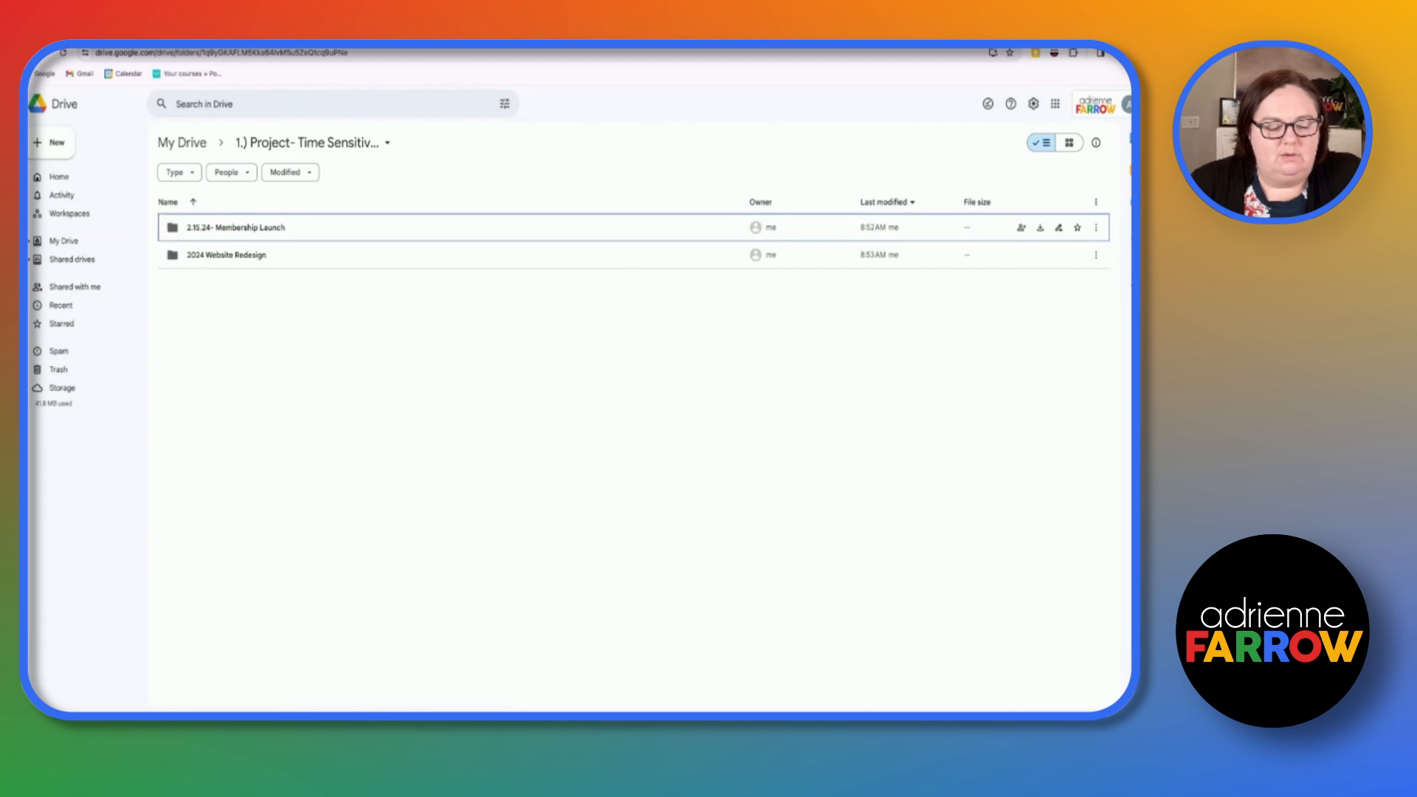
key("shift+f")
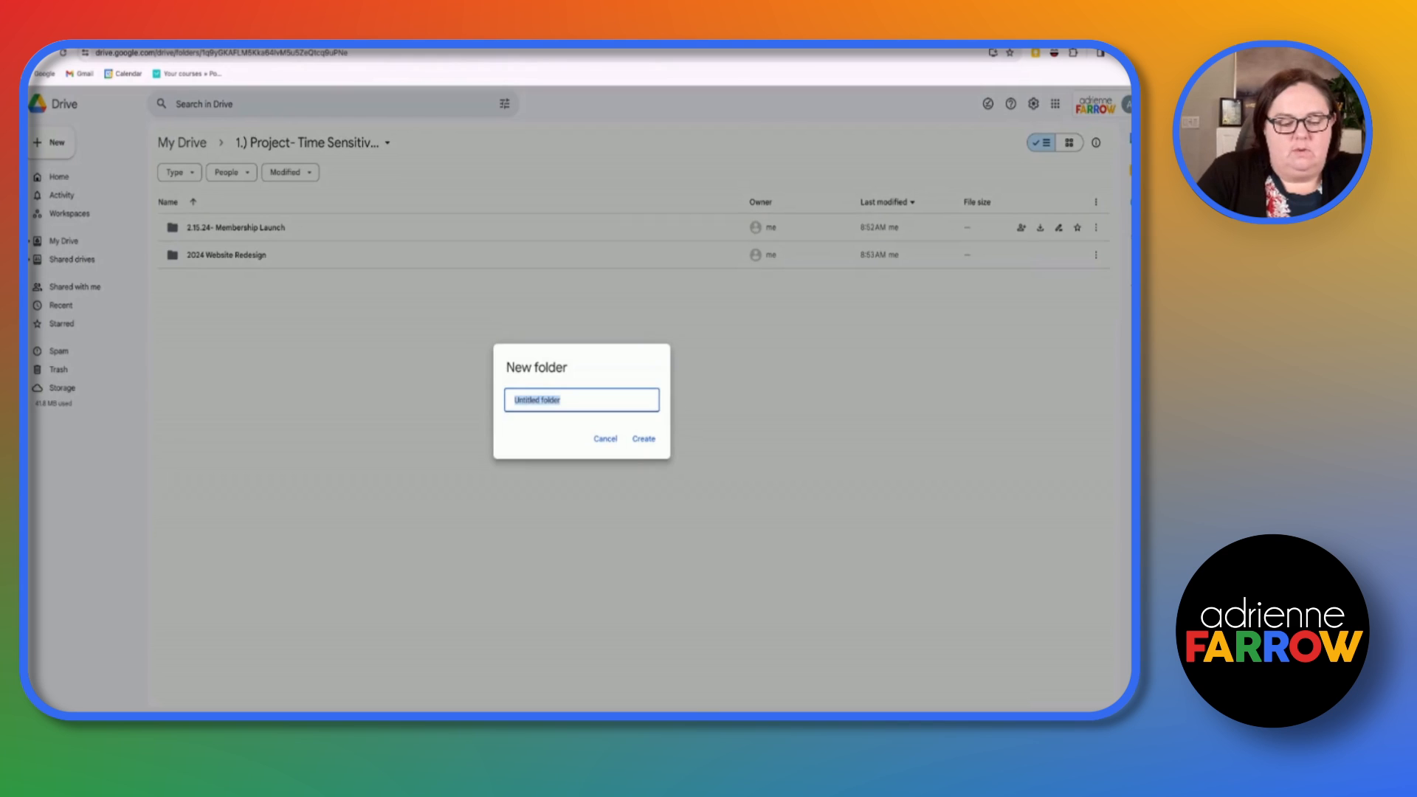
type("T")
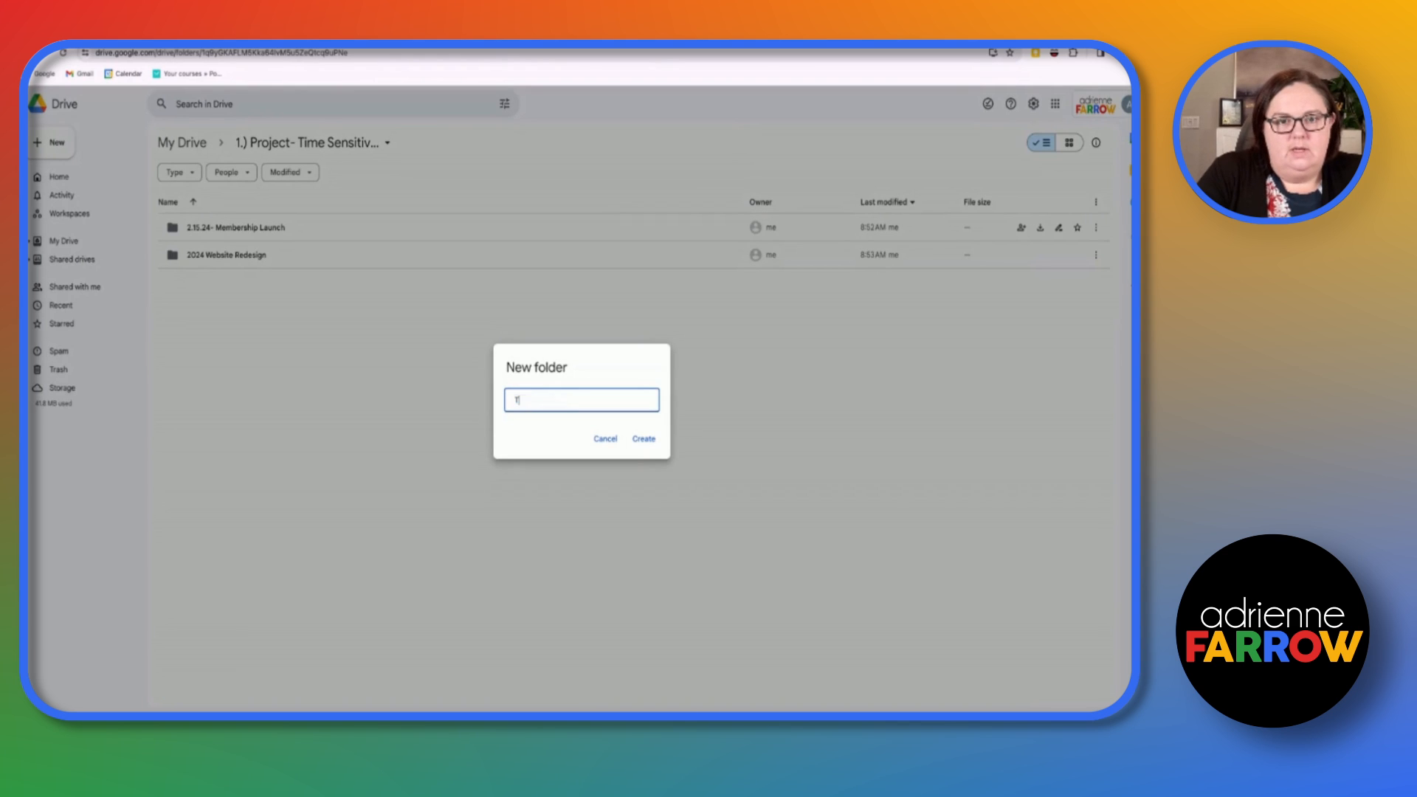
type("ips and Tricks for Google Slides")
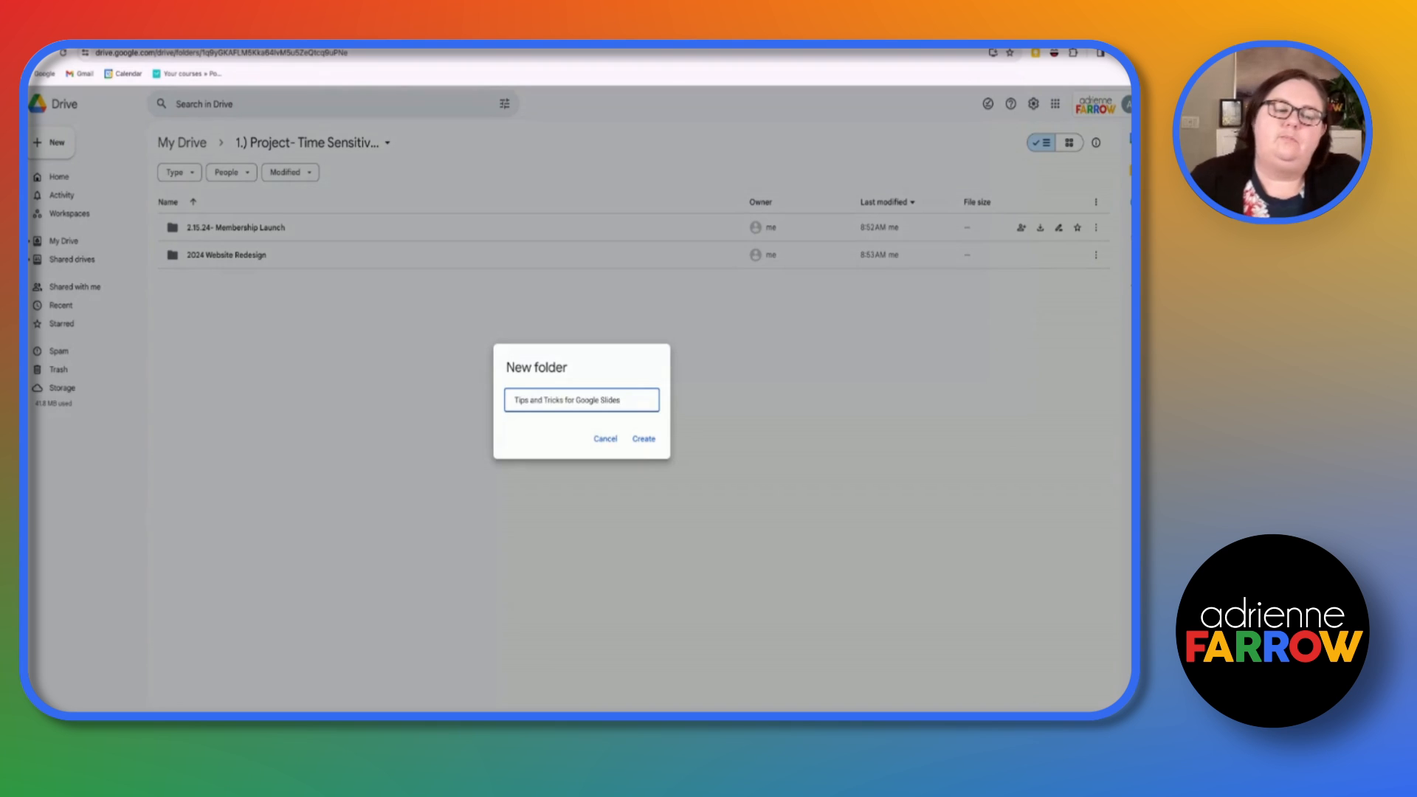
left_click(647, 439)
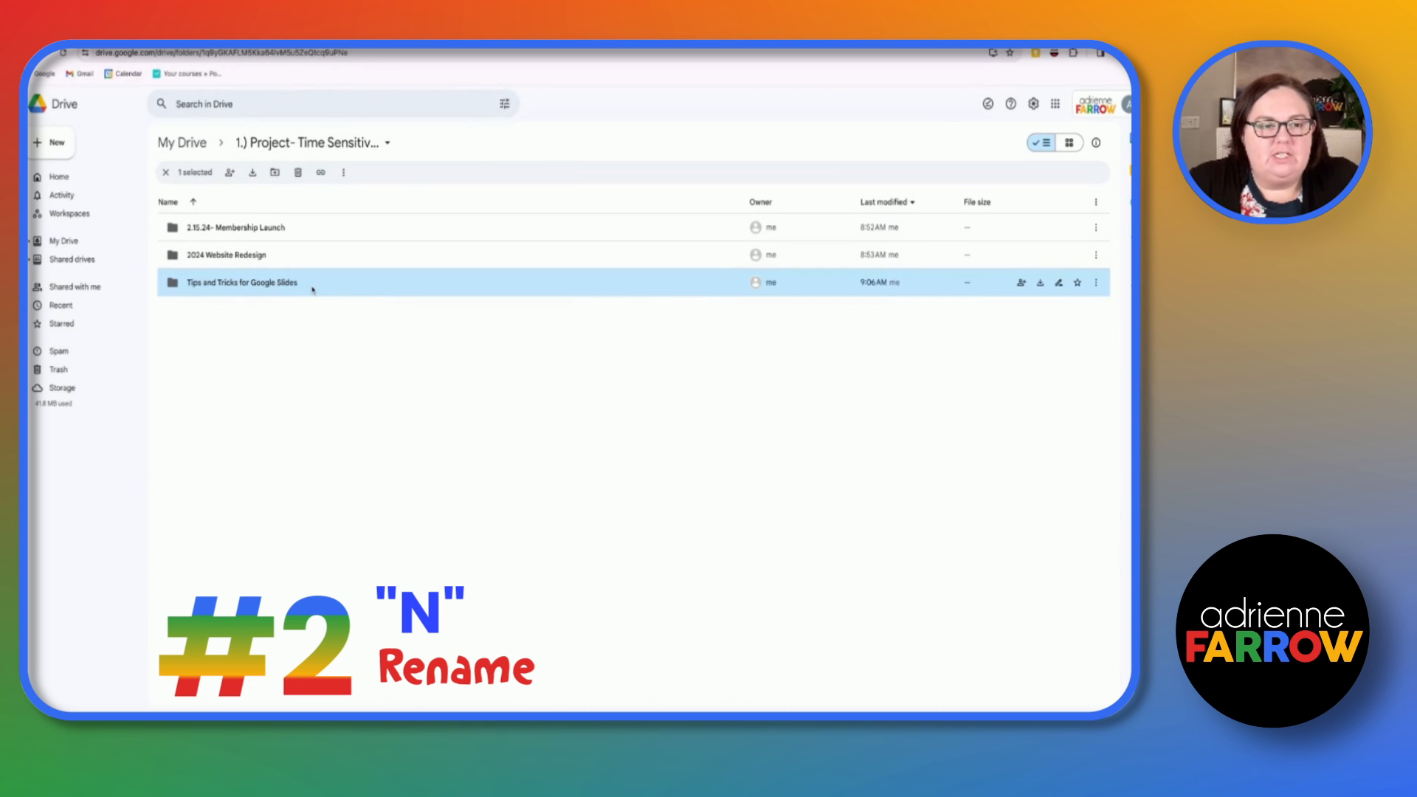
Rename the "Tips and Tricks for Google Slides" folder as "2.2024- Tips and Tricks for Google Slides".
key("n")
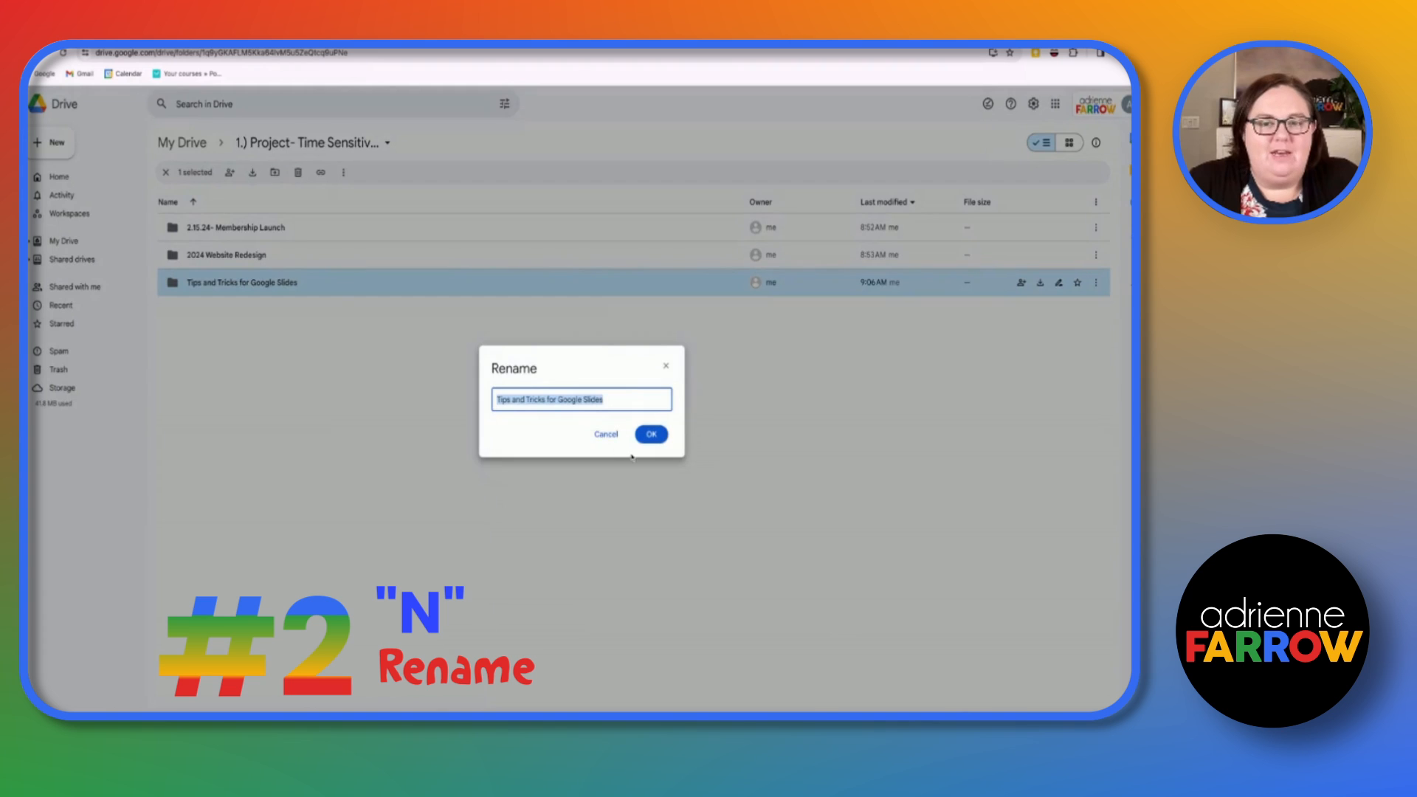
left_click(604, 435)
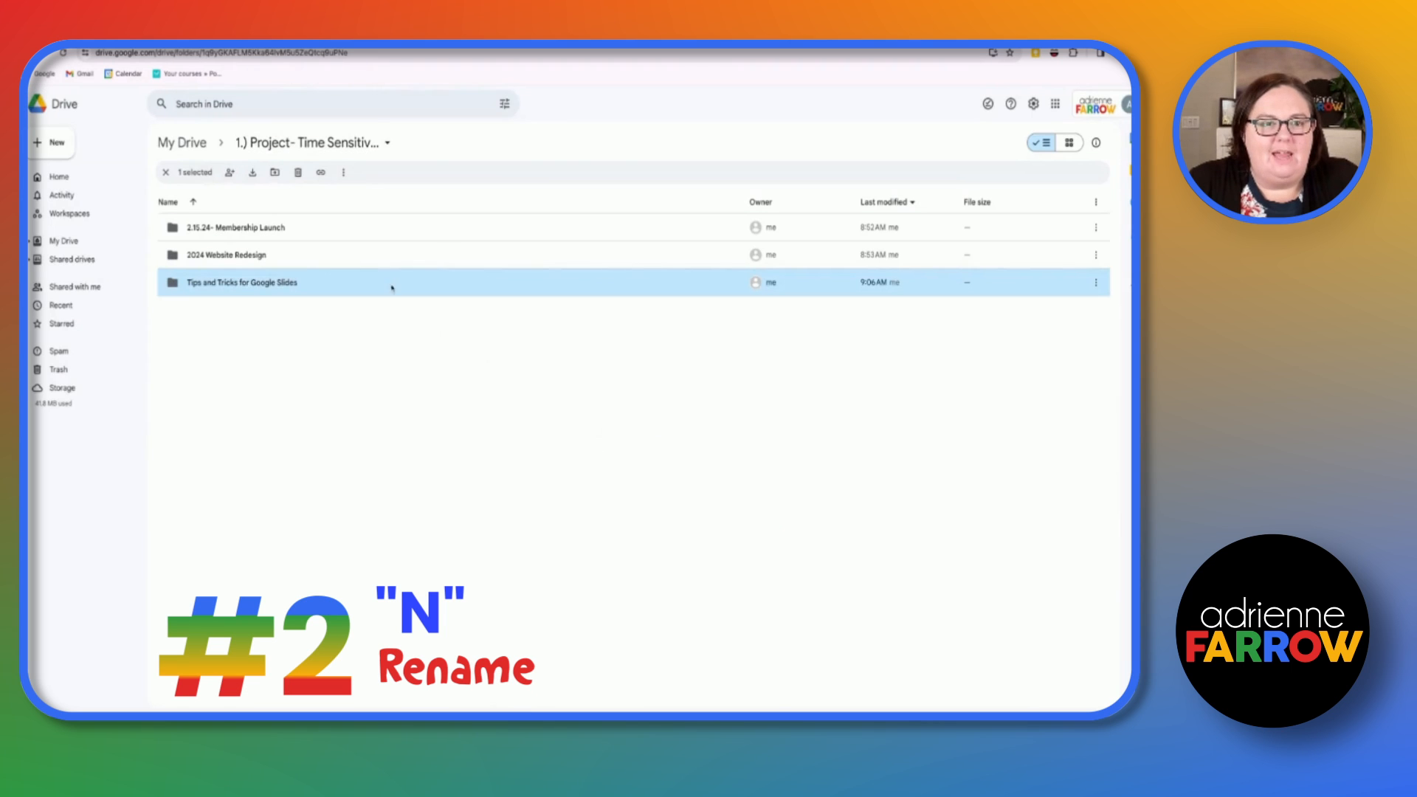
key("n")
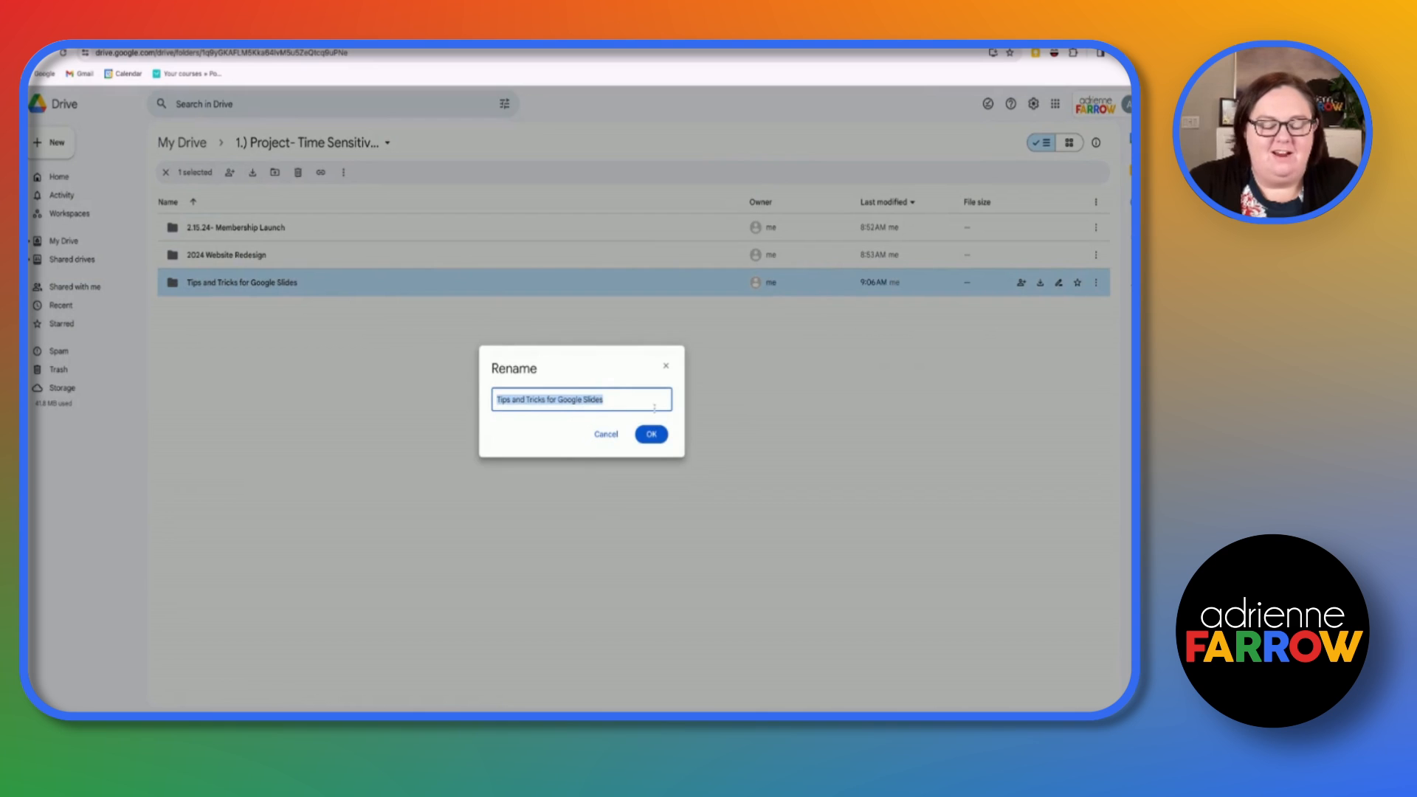
key("Left")
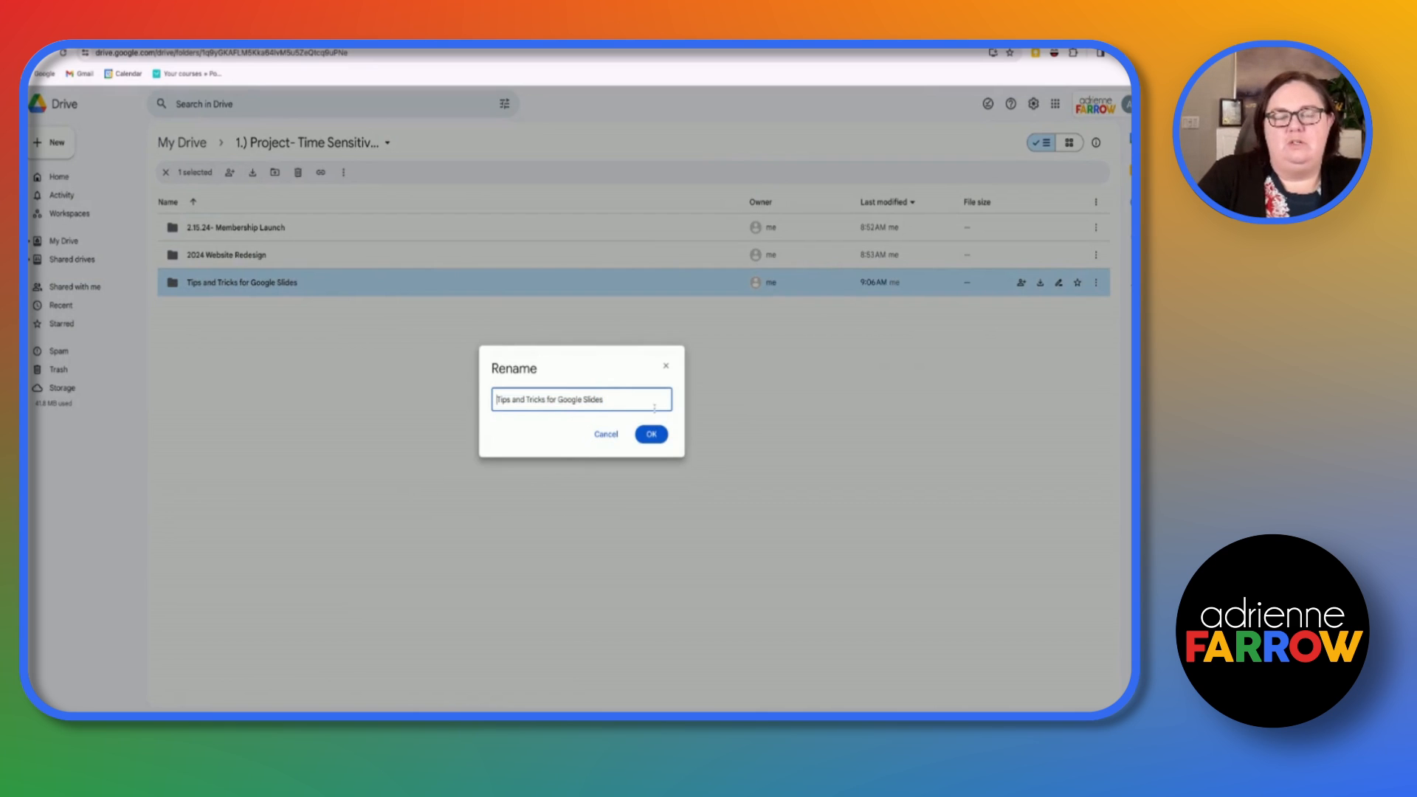
type("Feb")
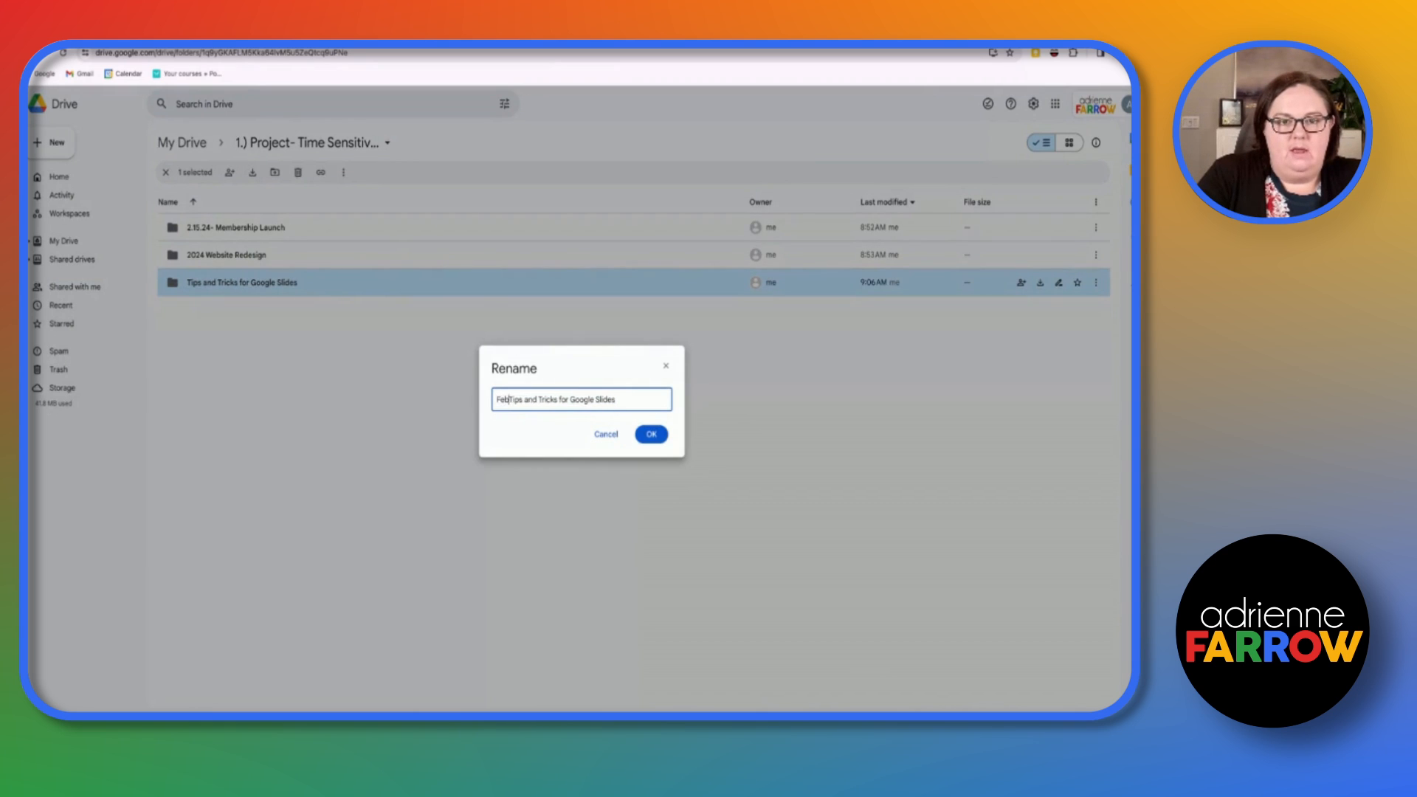
key("BackSpace")
key("BackSpace")
key("BackSpace")
type("2.20")
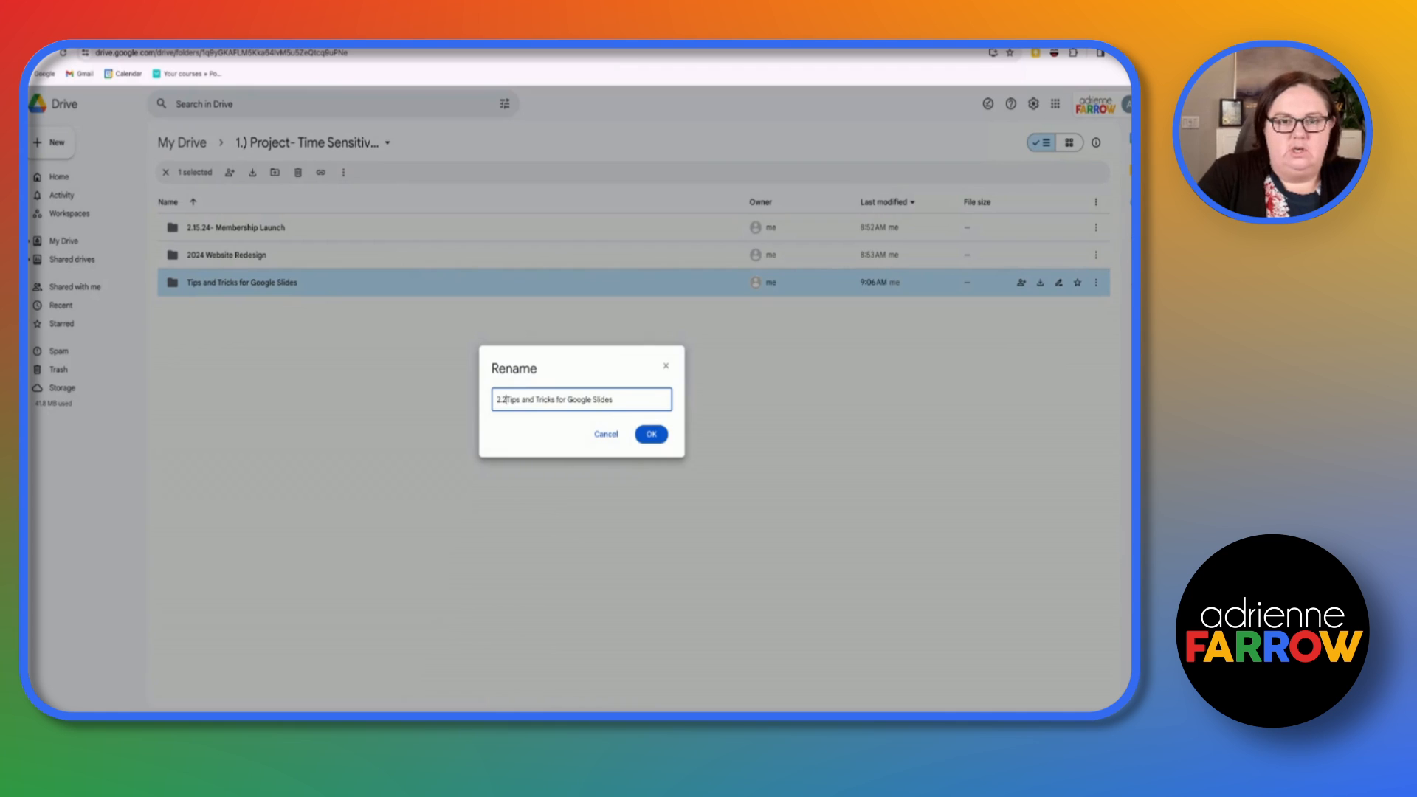
type("3")
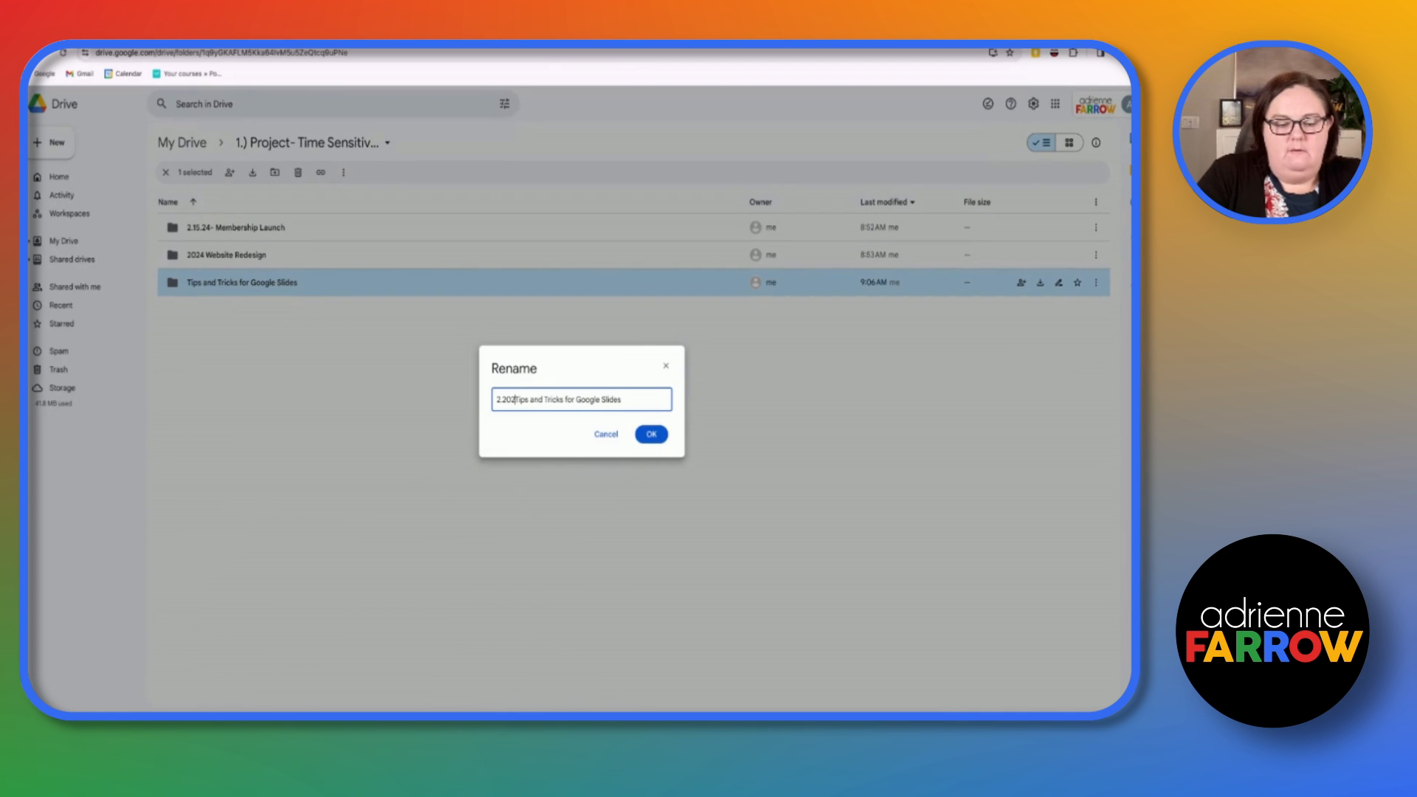
type("4-")
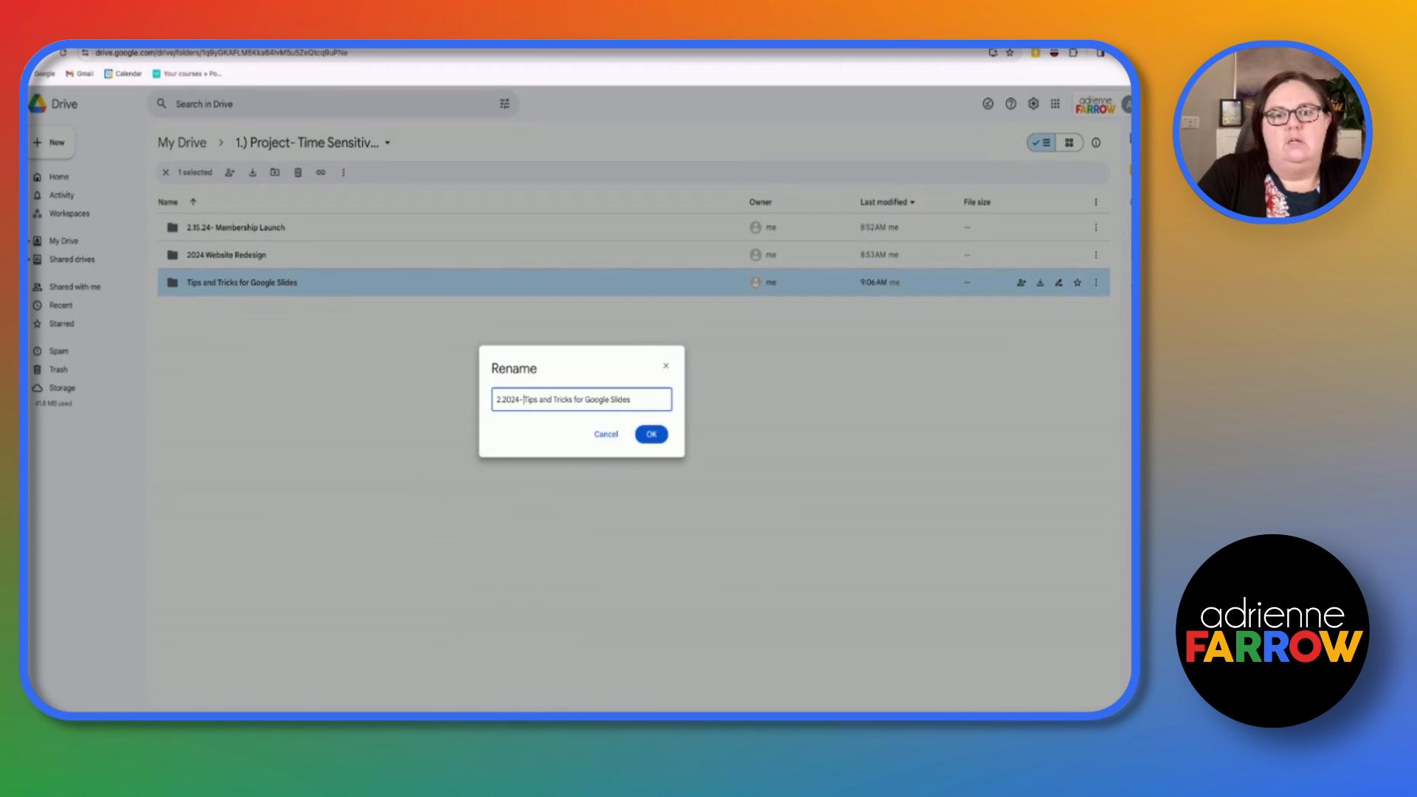
key("Return")
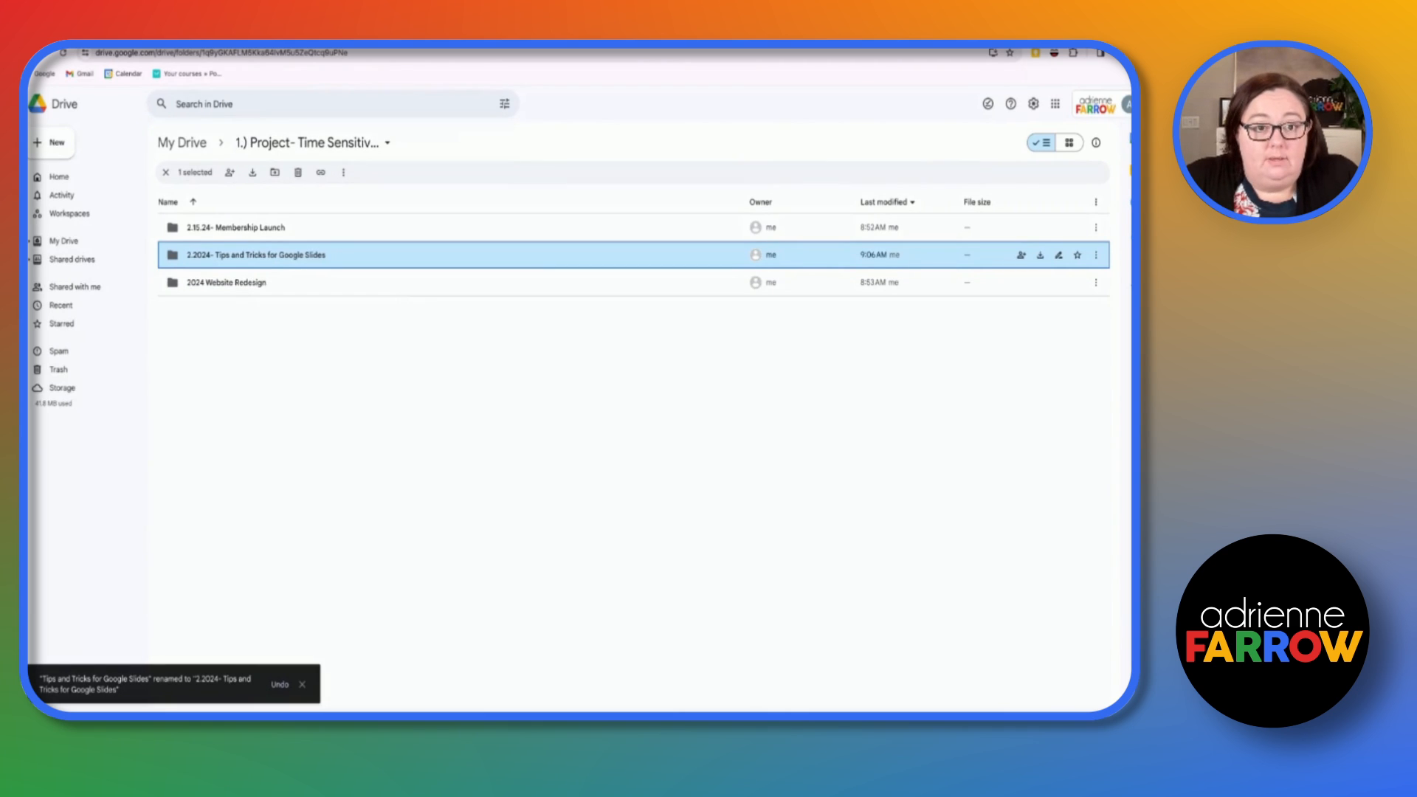
right_click(401, 258)
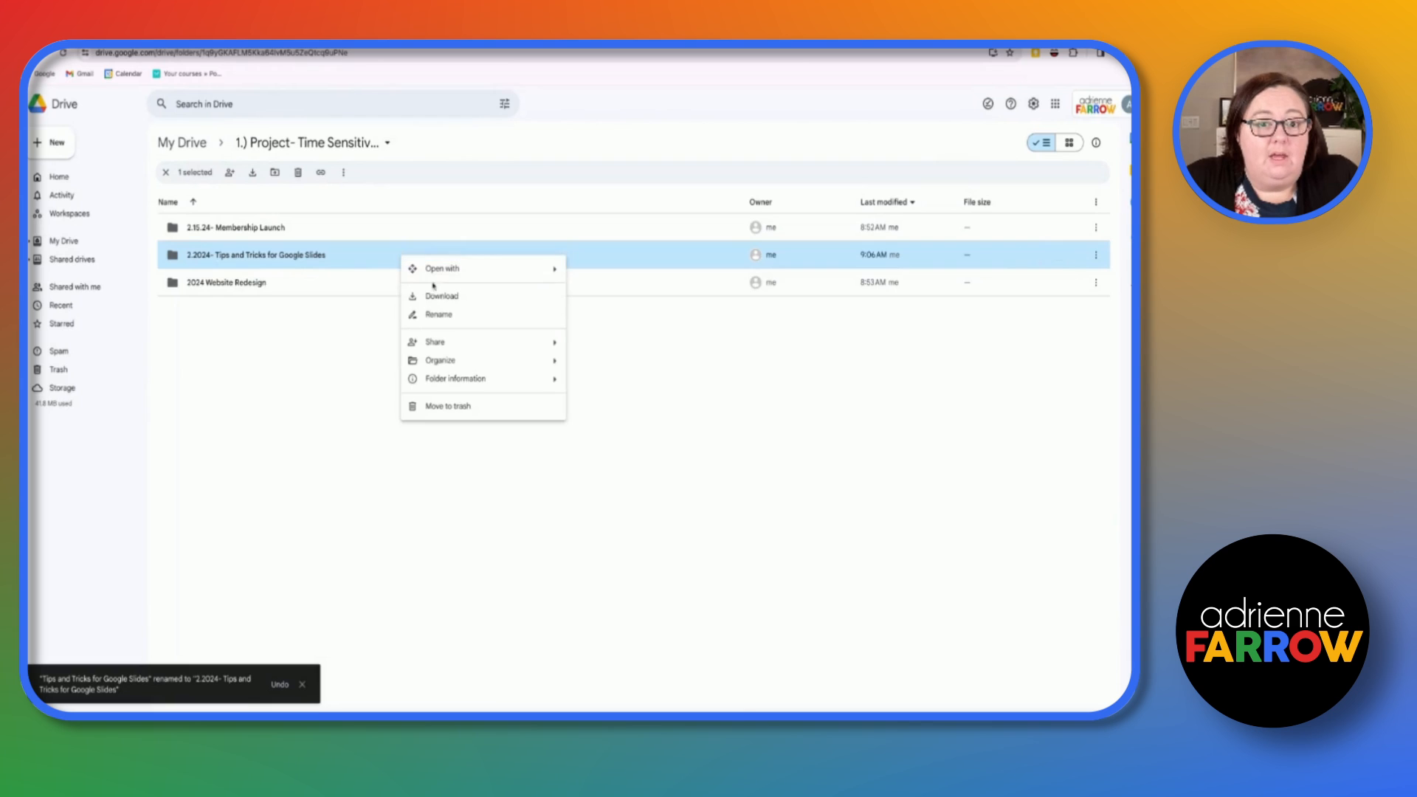
left_click(680, 355)
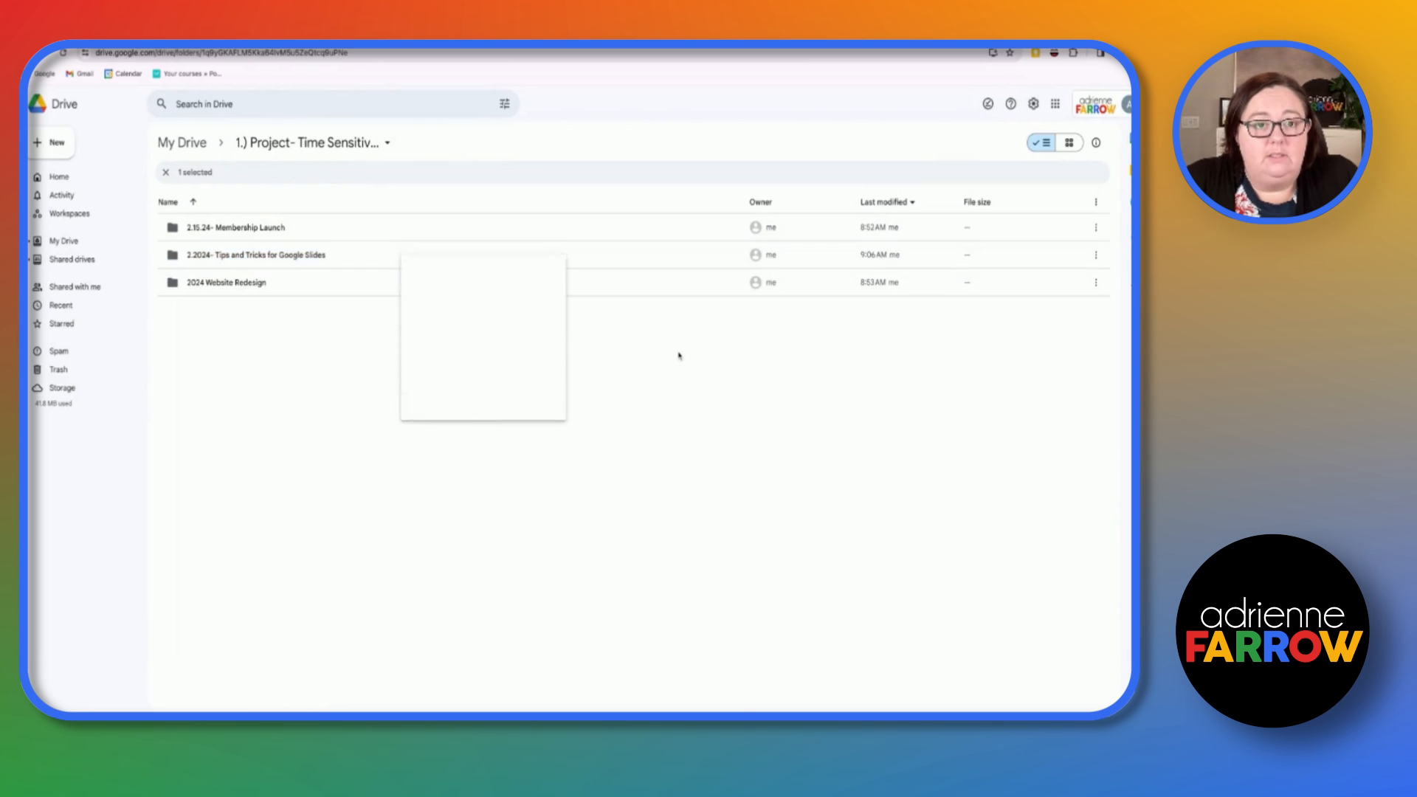
left_click(364, 253)
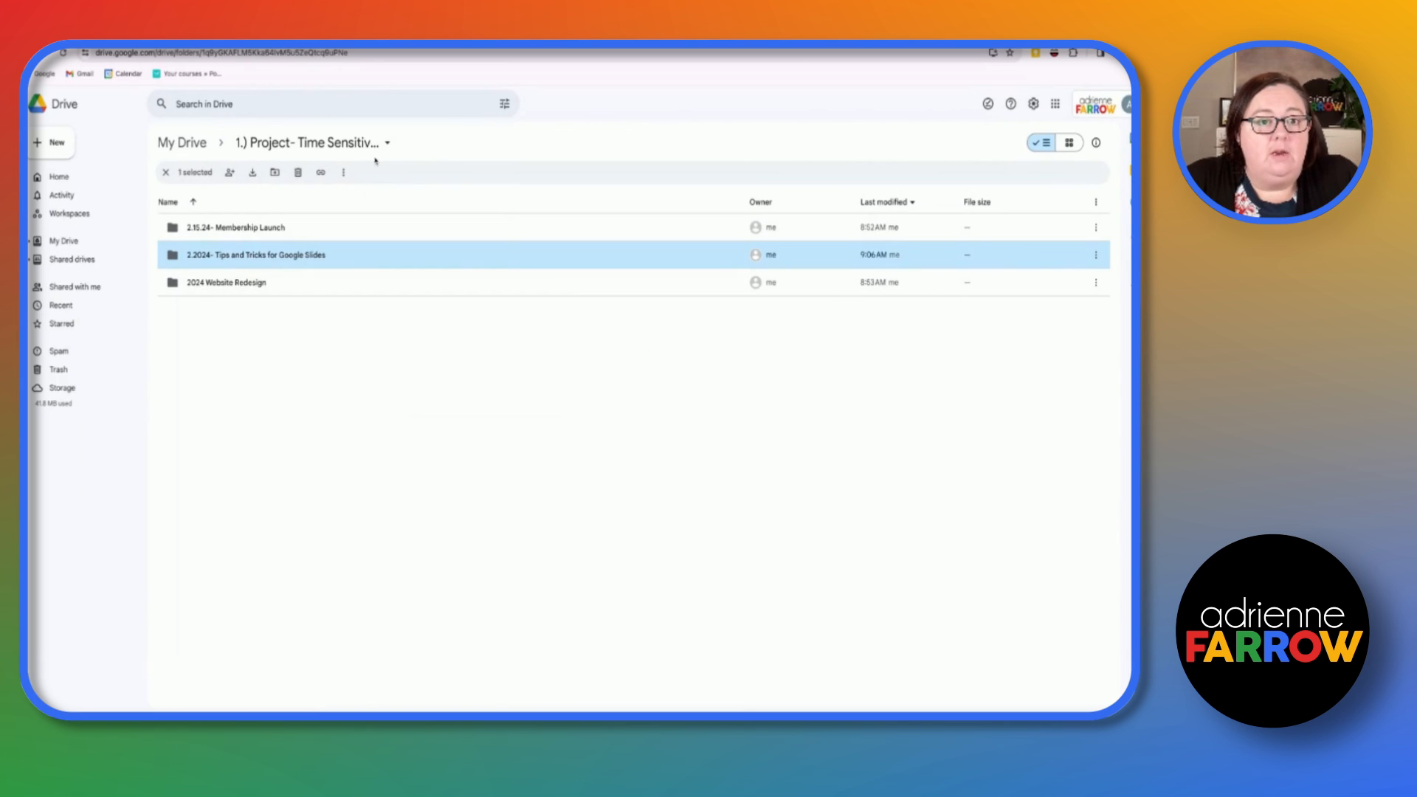
left_click(344, 173)
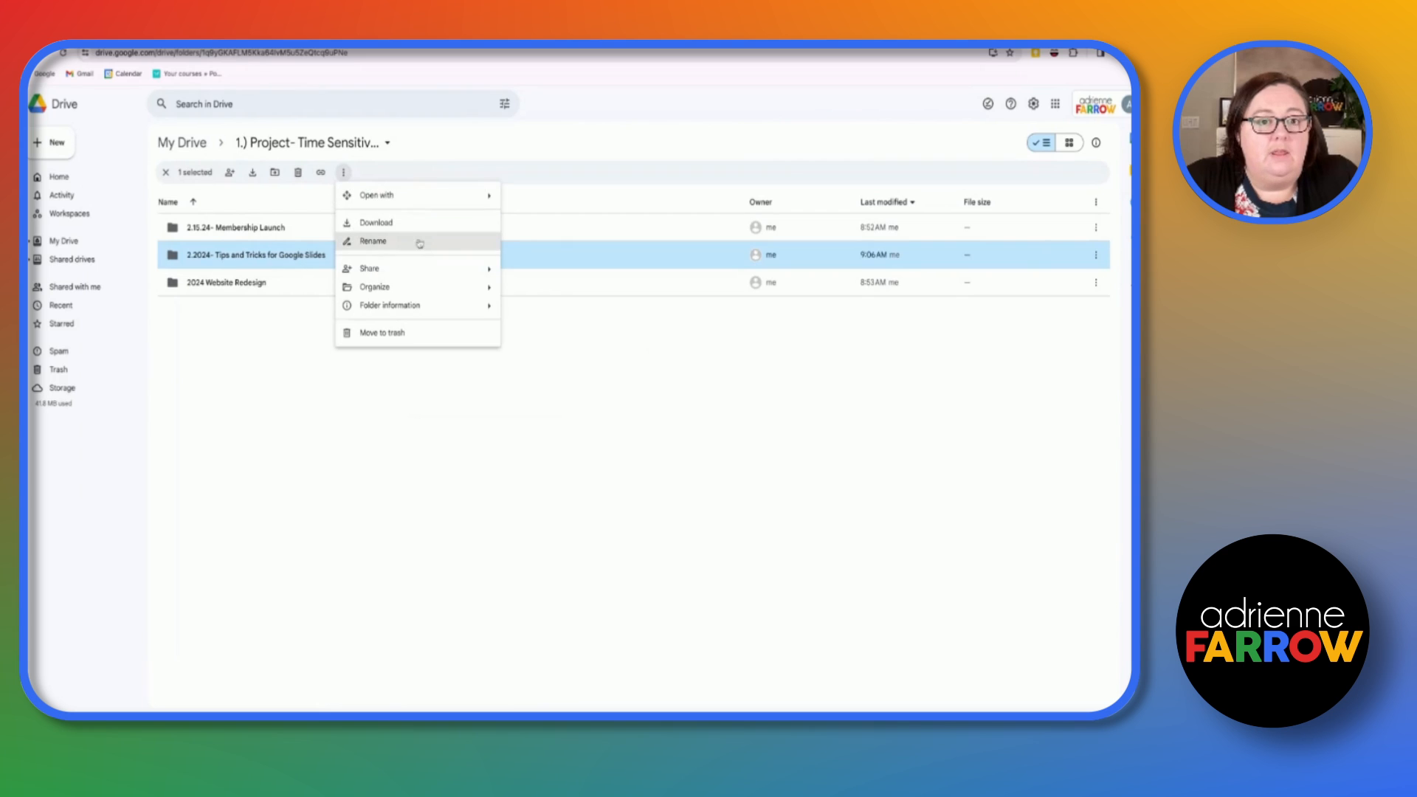
left_click(665, 364)
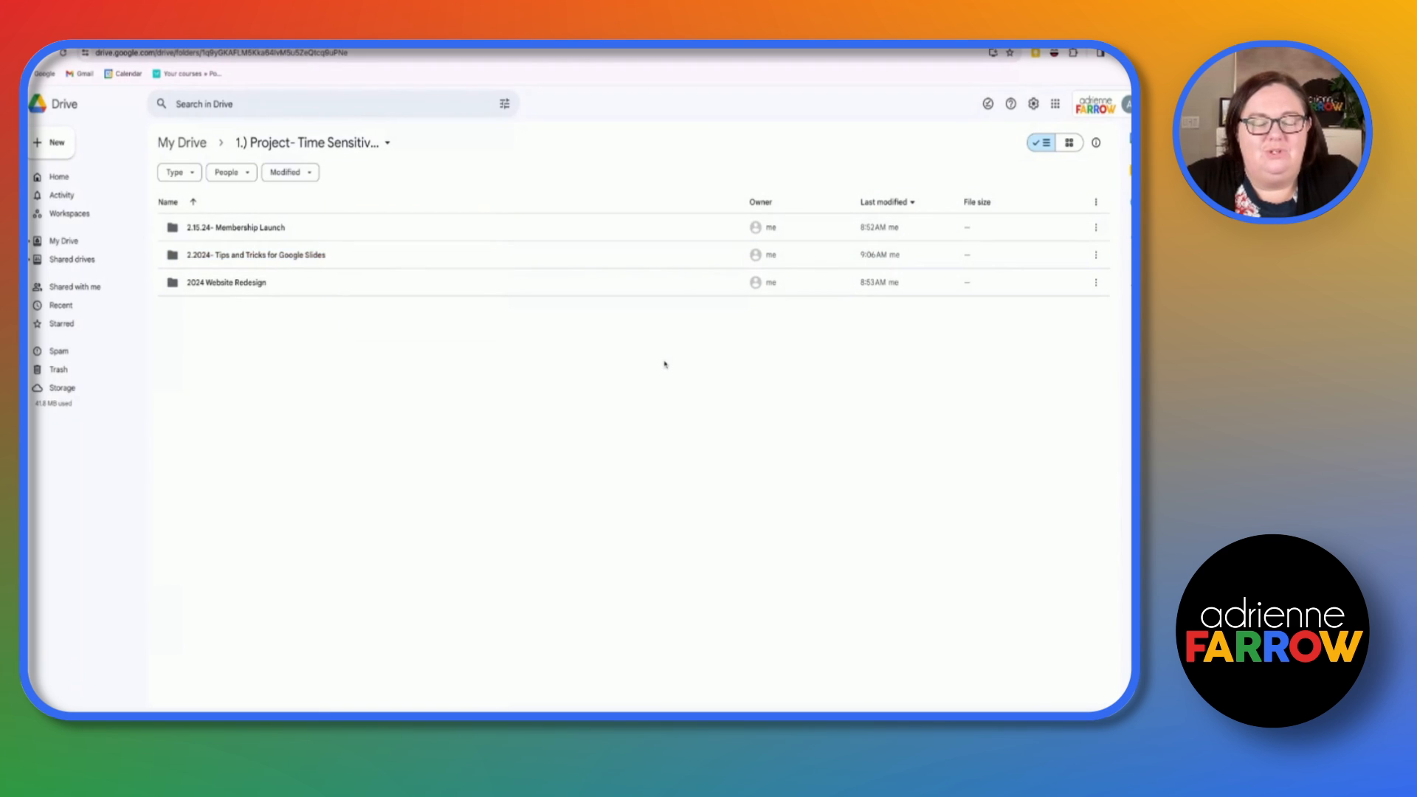
left_click(364, 255)
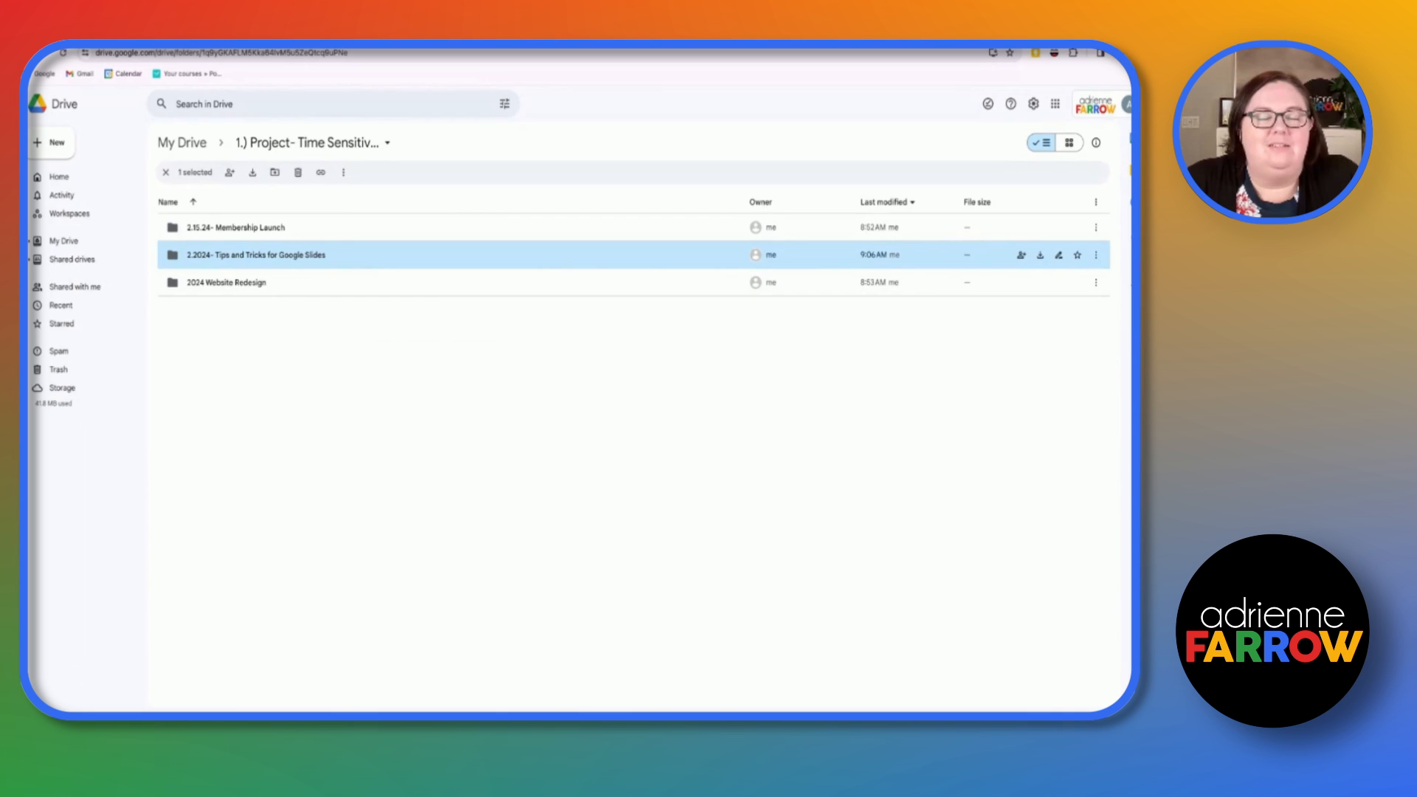
key("ctrl+alt+e")
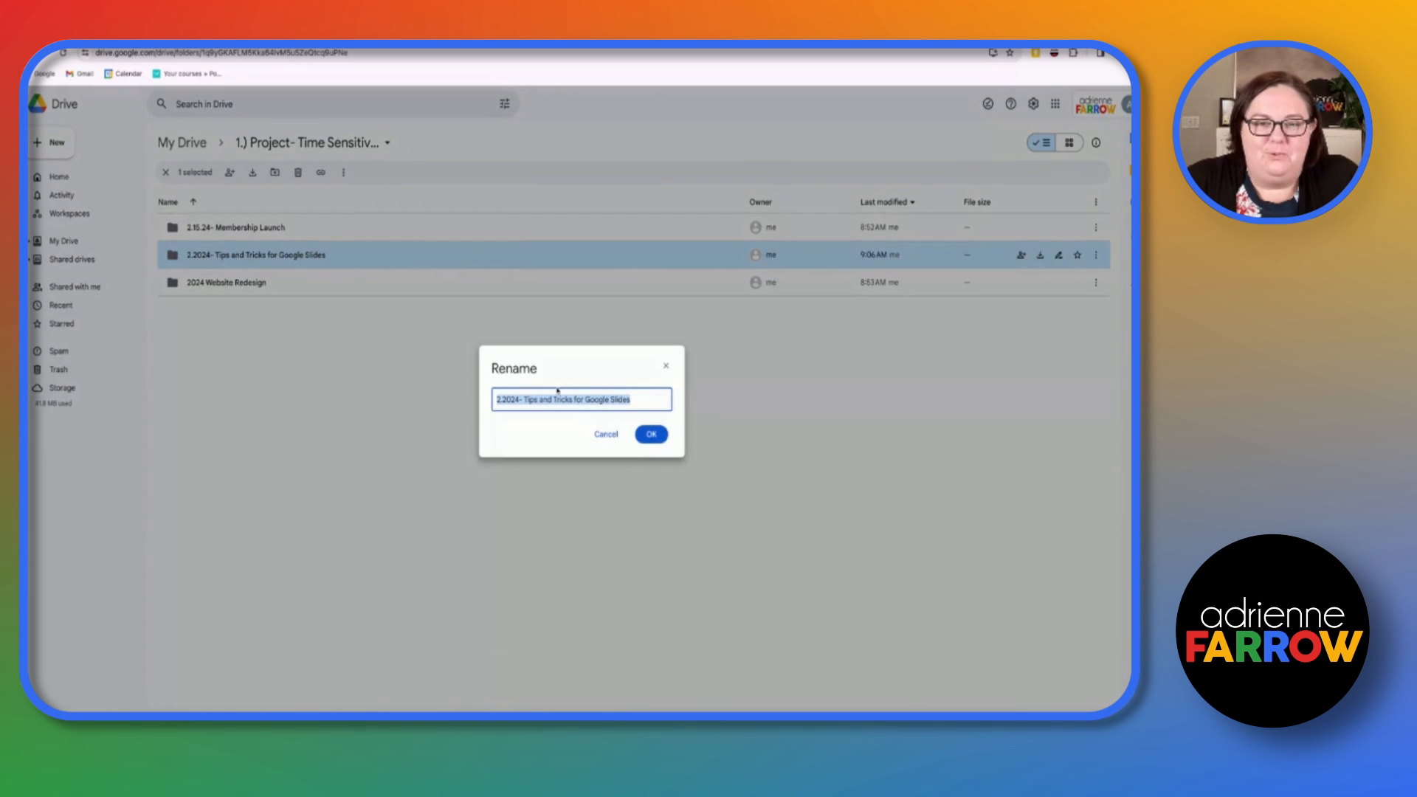
left_click(604, 433)
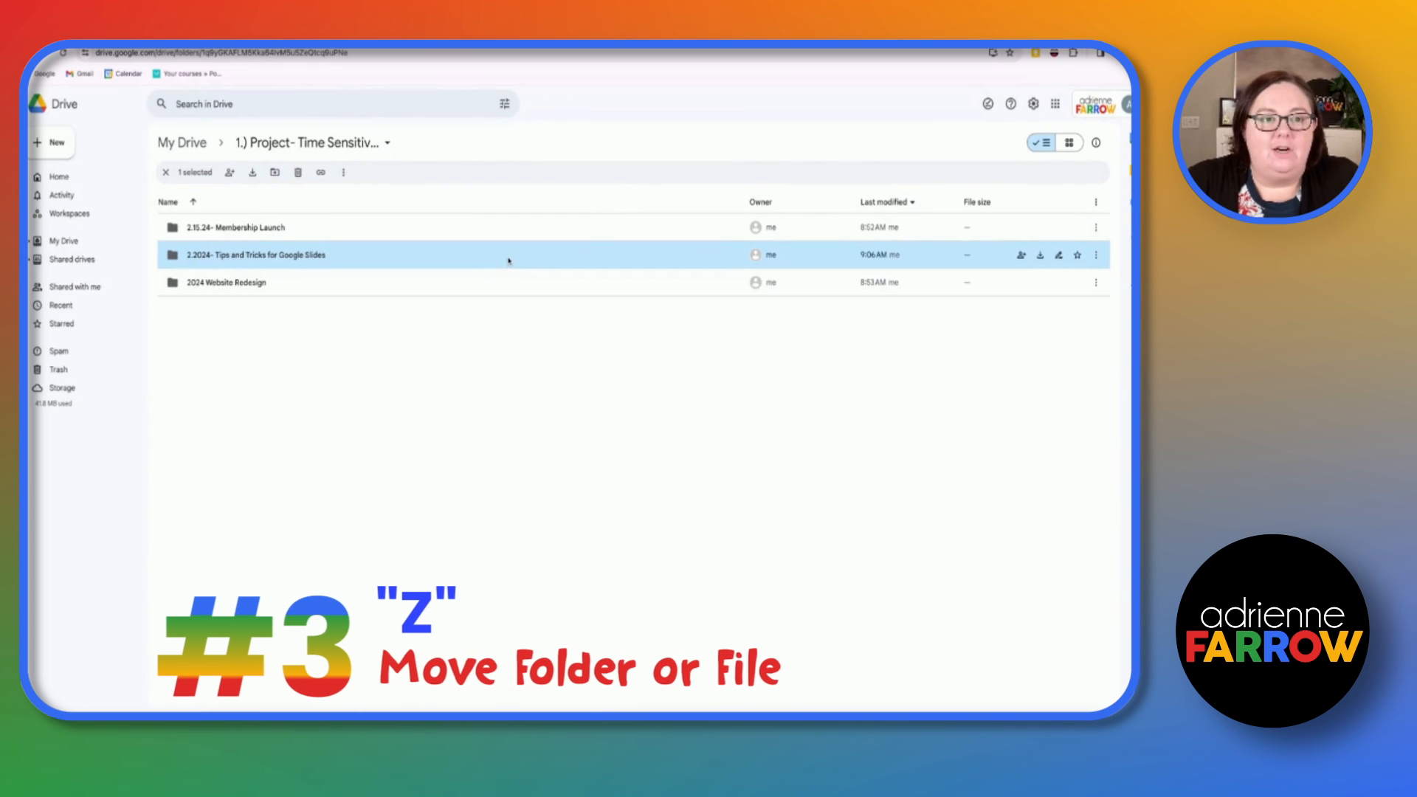
key("z")
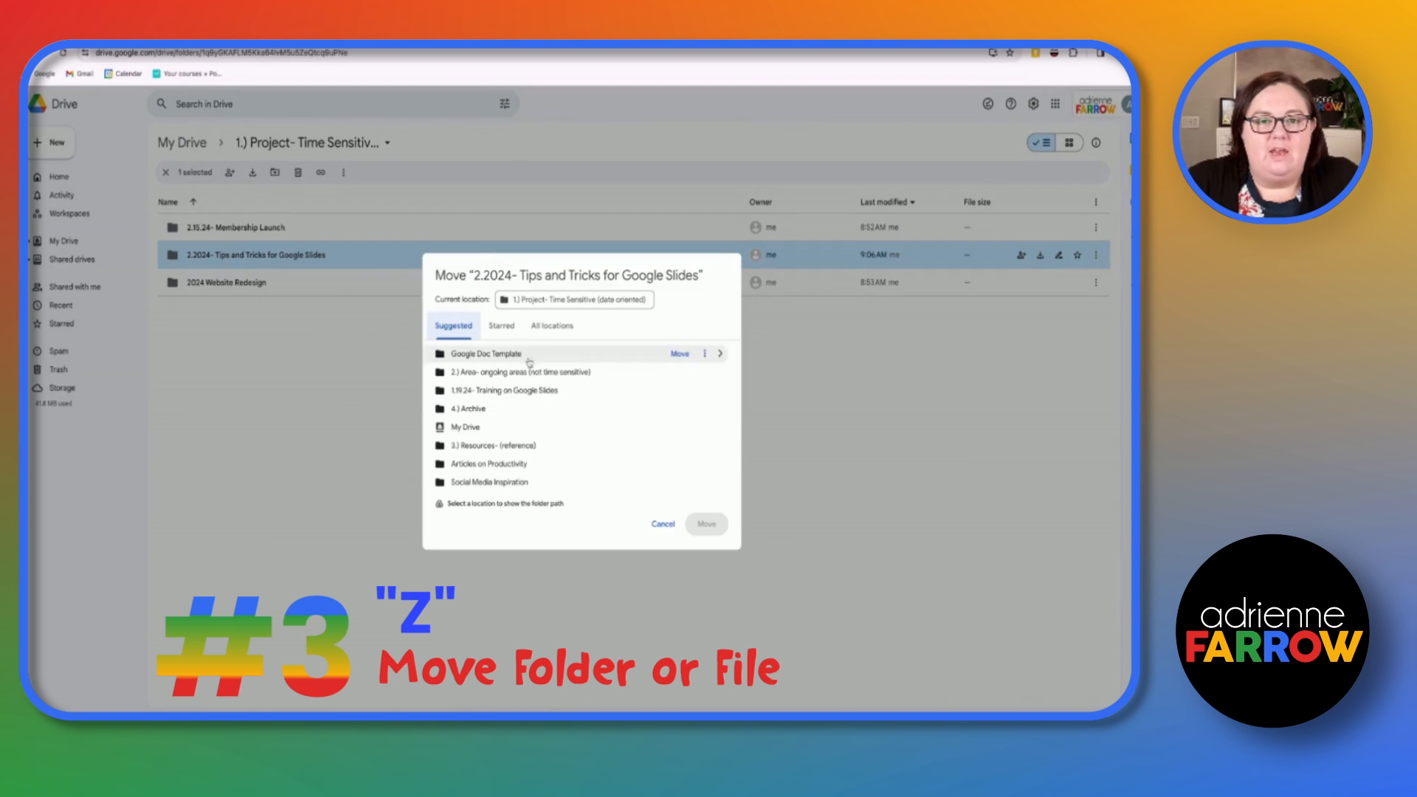
left_click(553, 327)
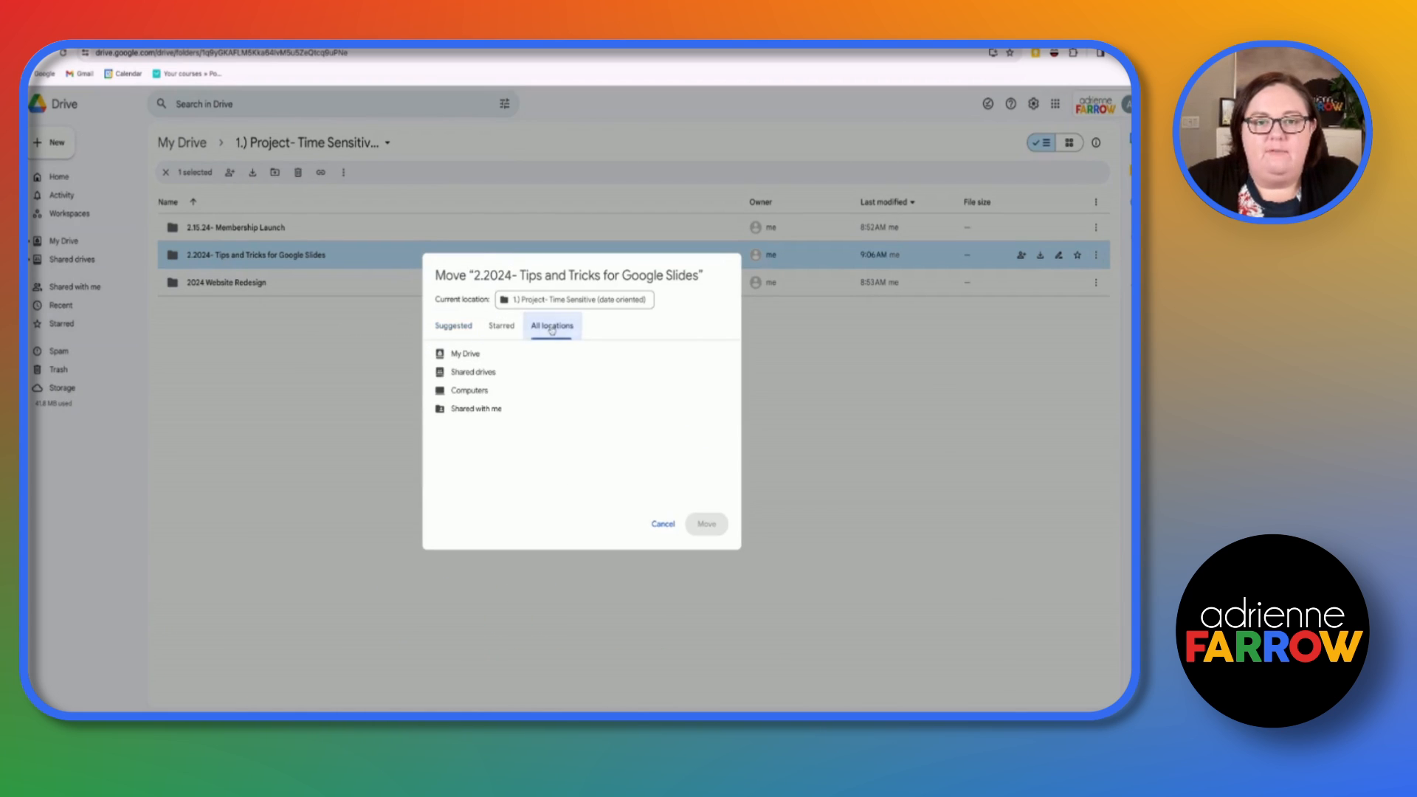
left_click(720, 353)
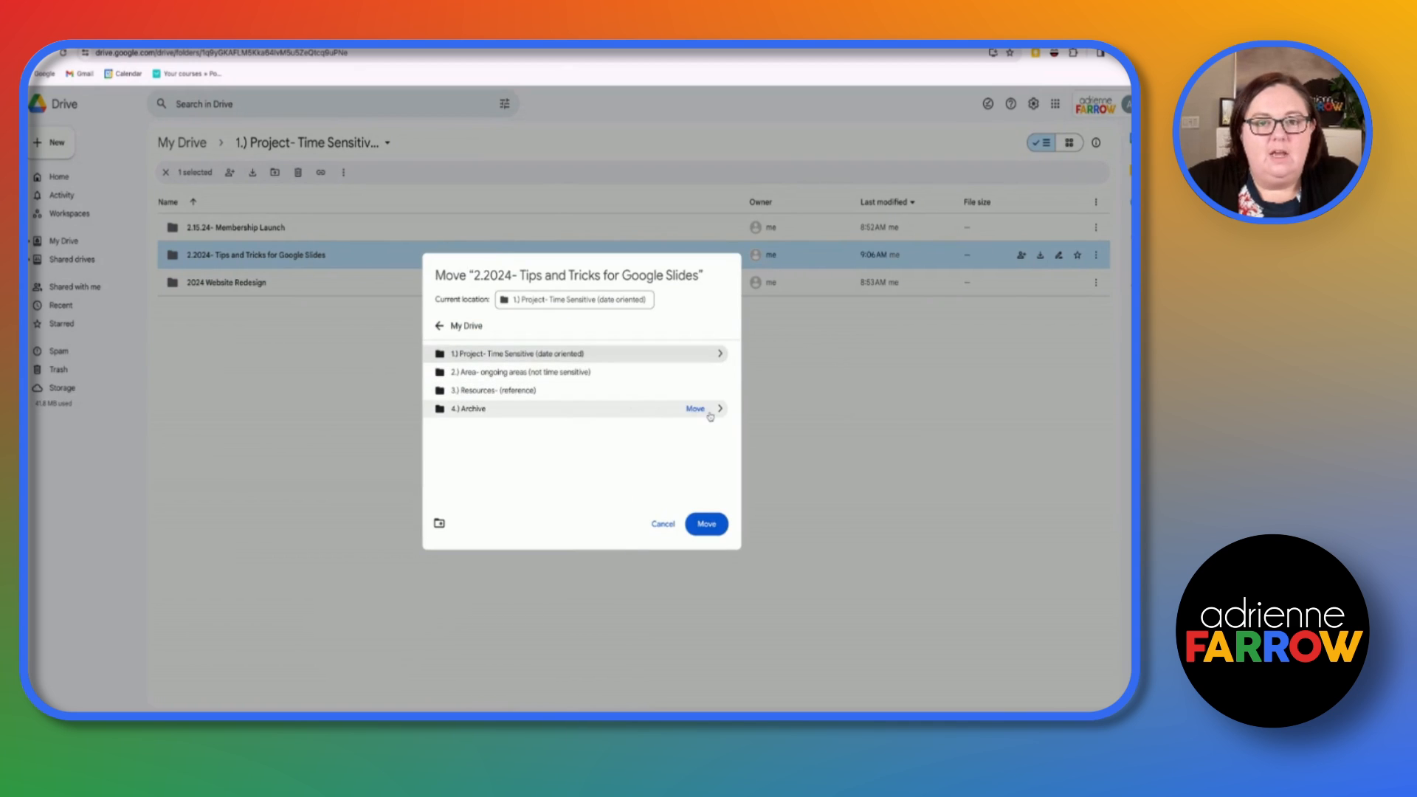
left_click(663, 524)
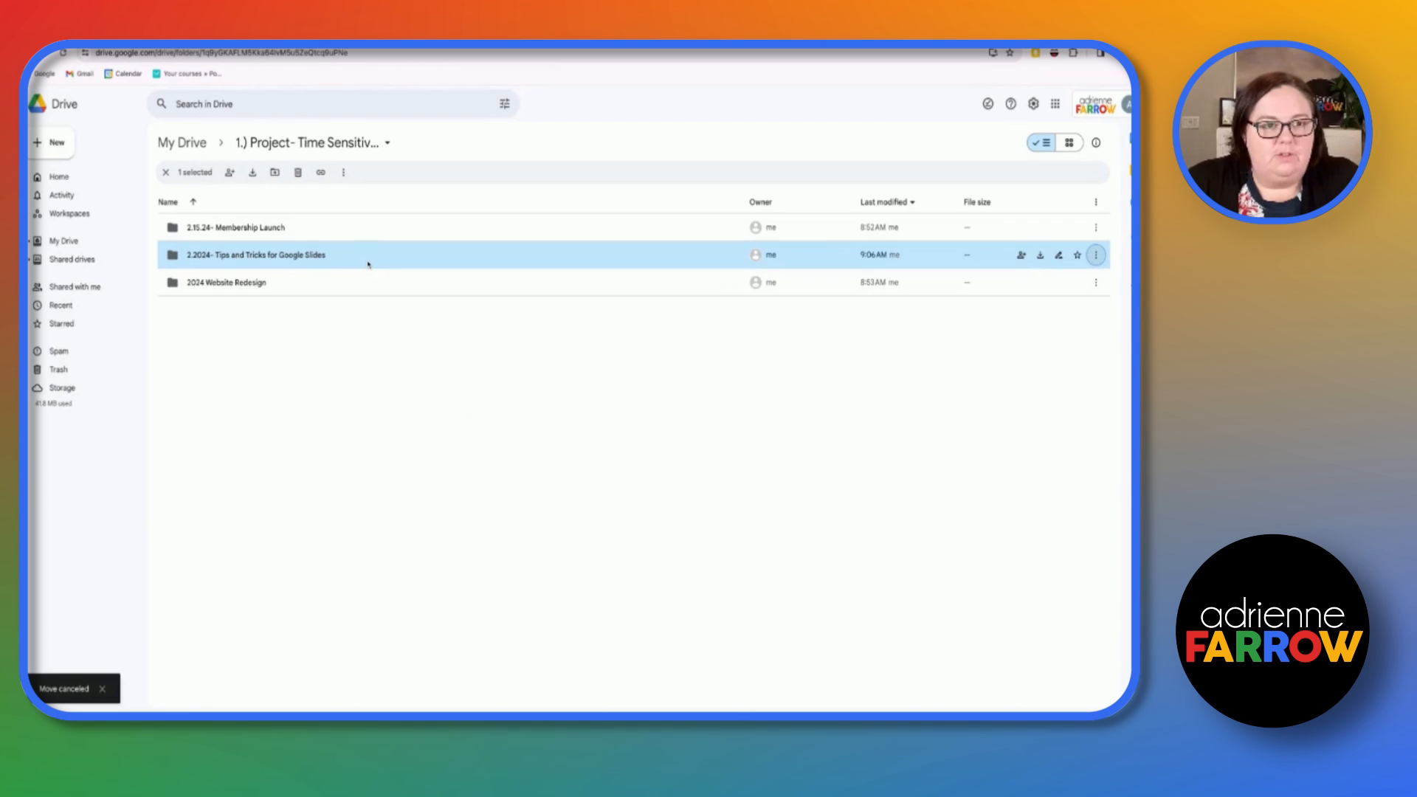
View the suggested move destinations and the Organize options of the "2.2024- Tips and Tricks for Google Slides" folder without moving it.
left_click(275, 172)
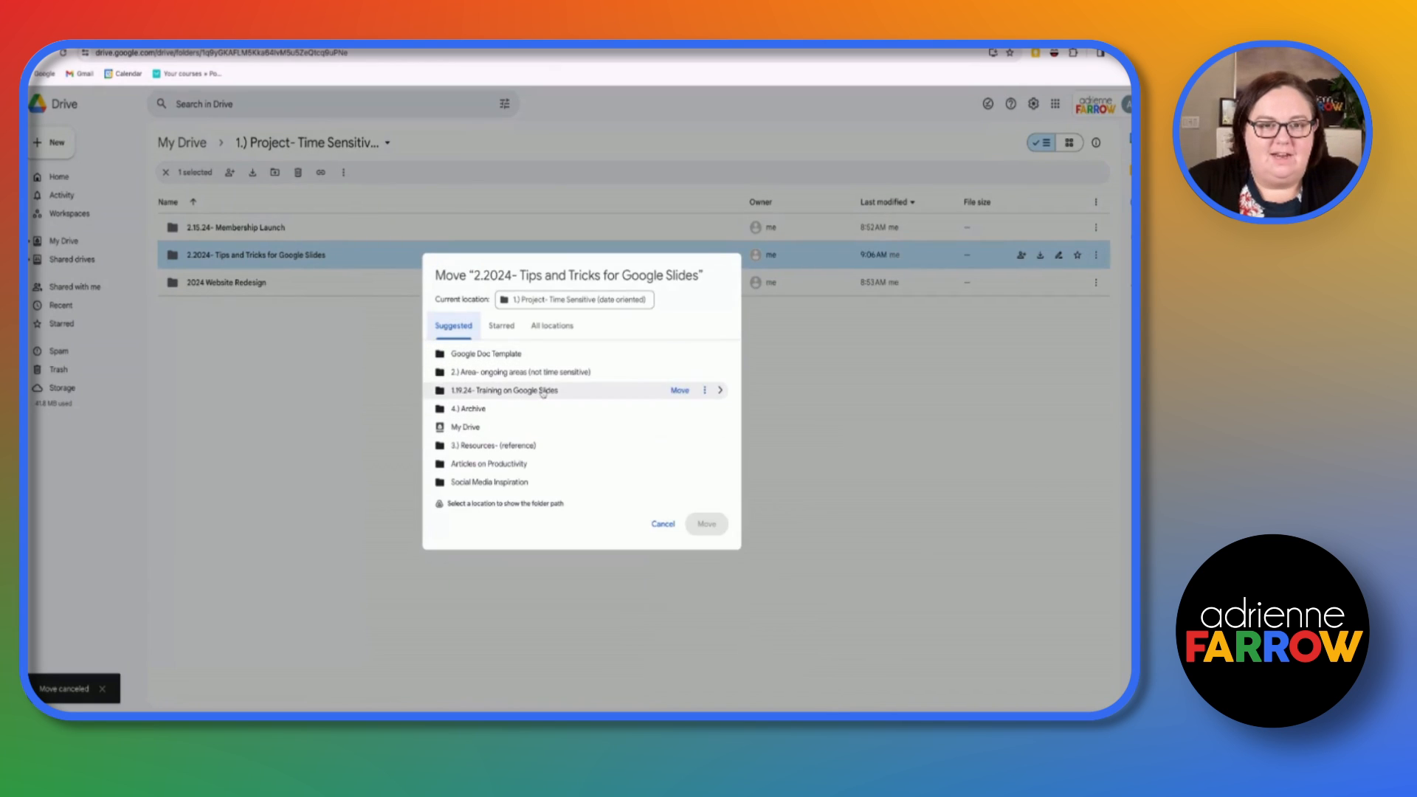
left_click(658, 525)
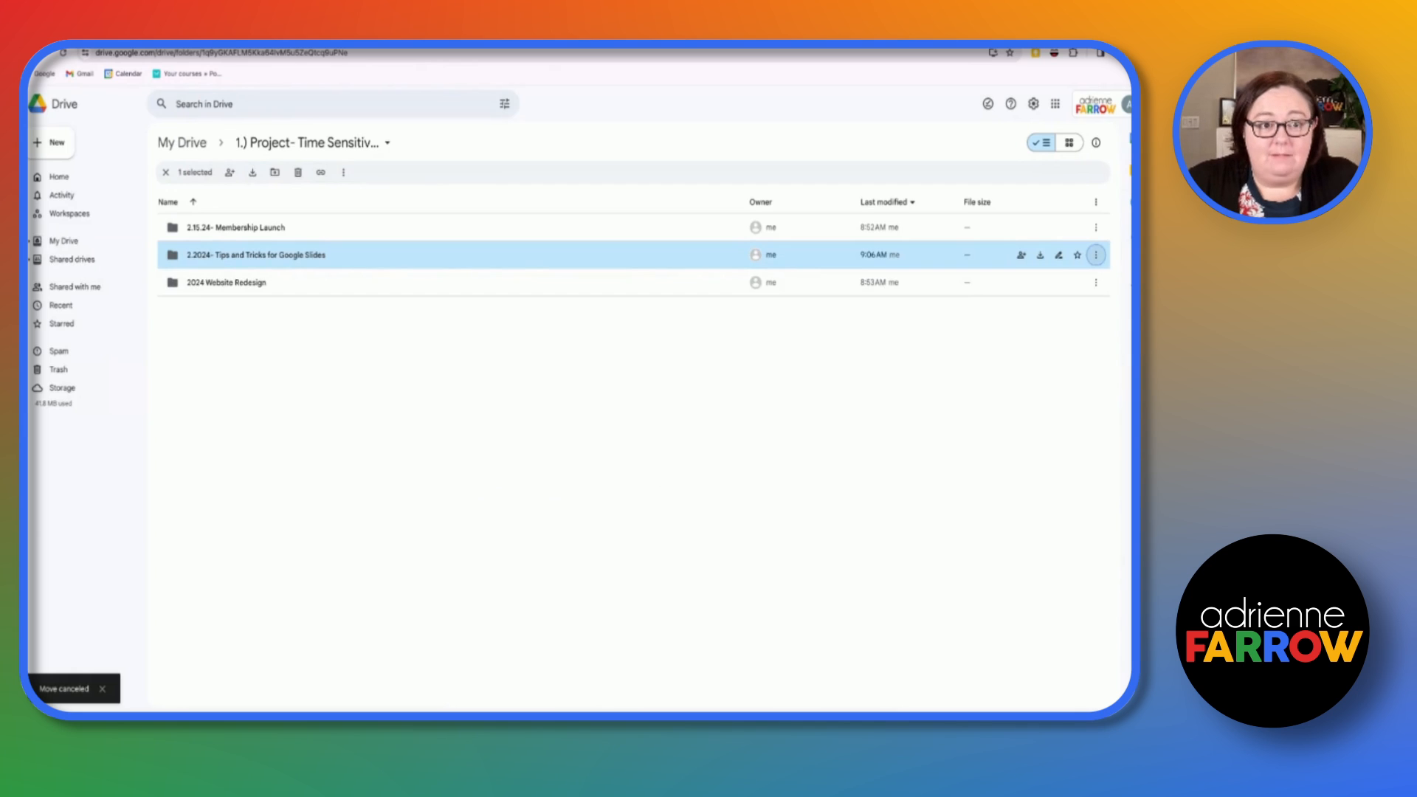
right_click(399, 263)
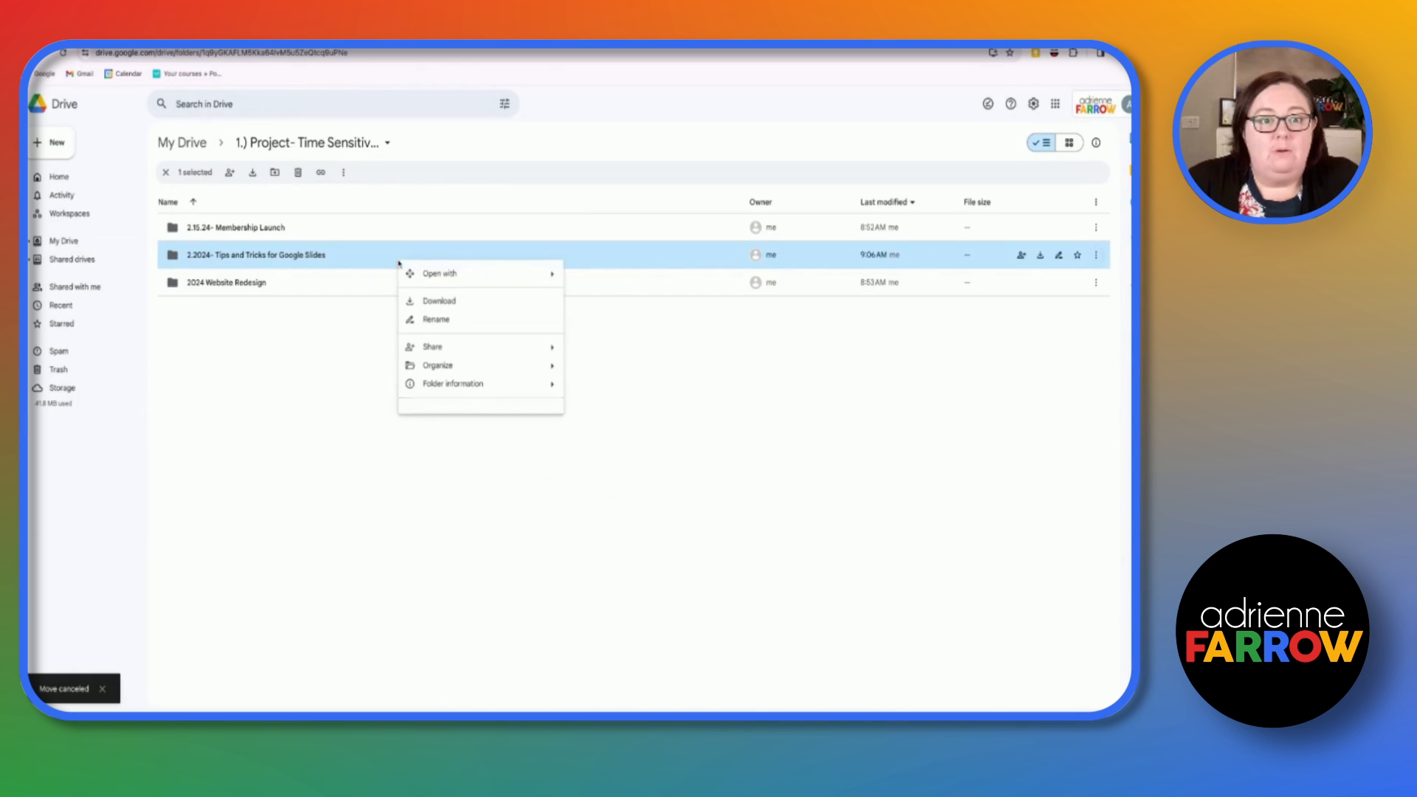
mouse_move(544, 366)
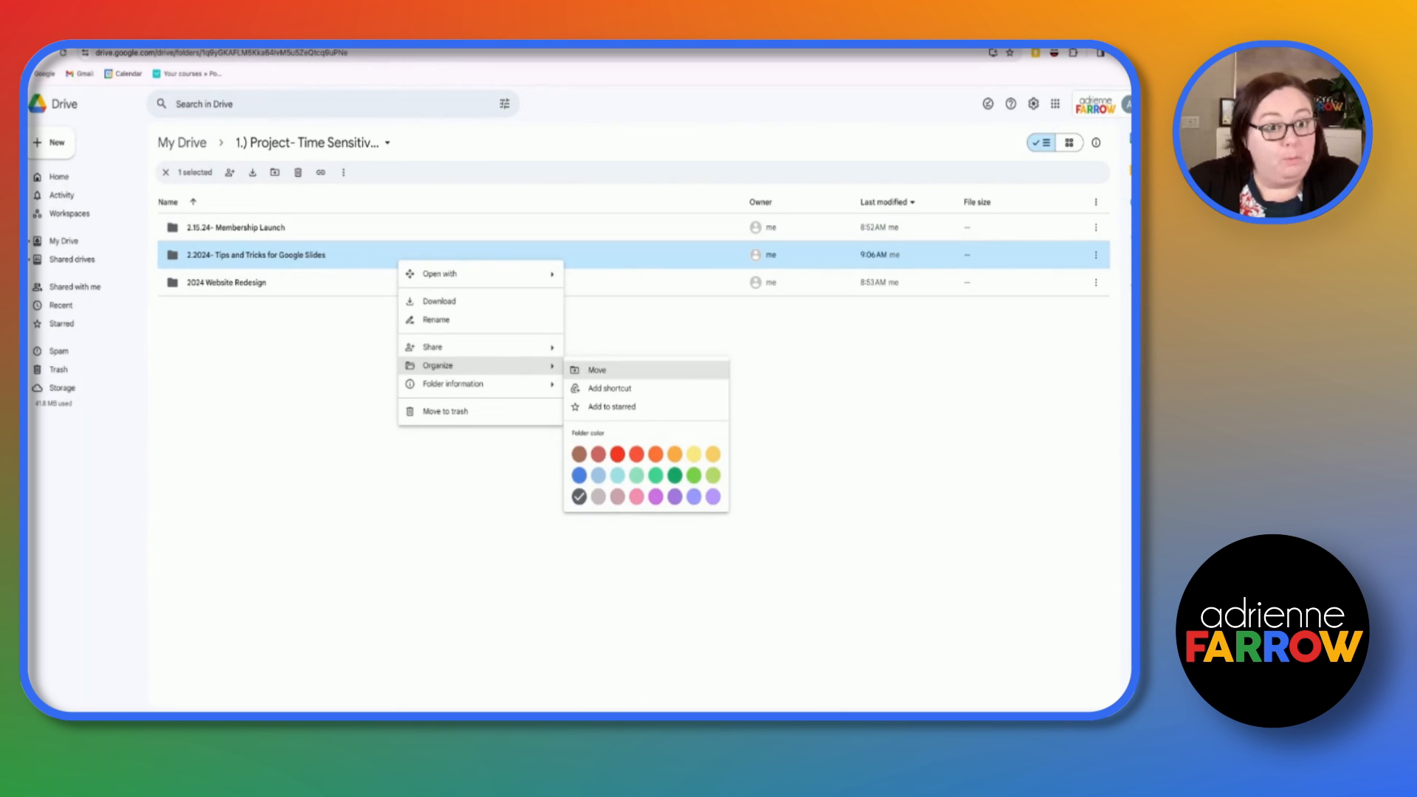
left_click(721, 367)
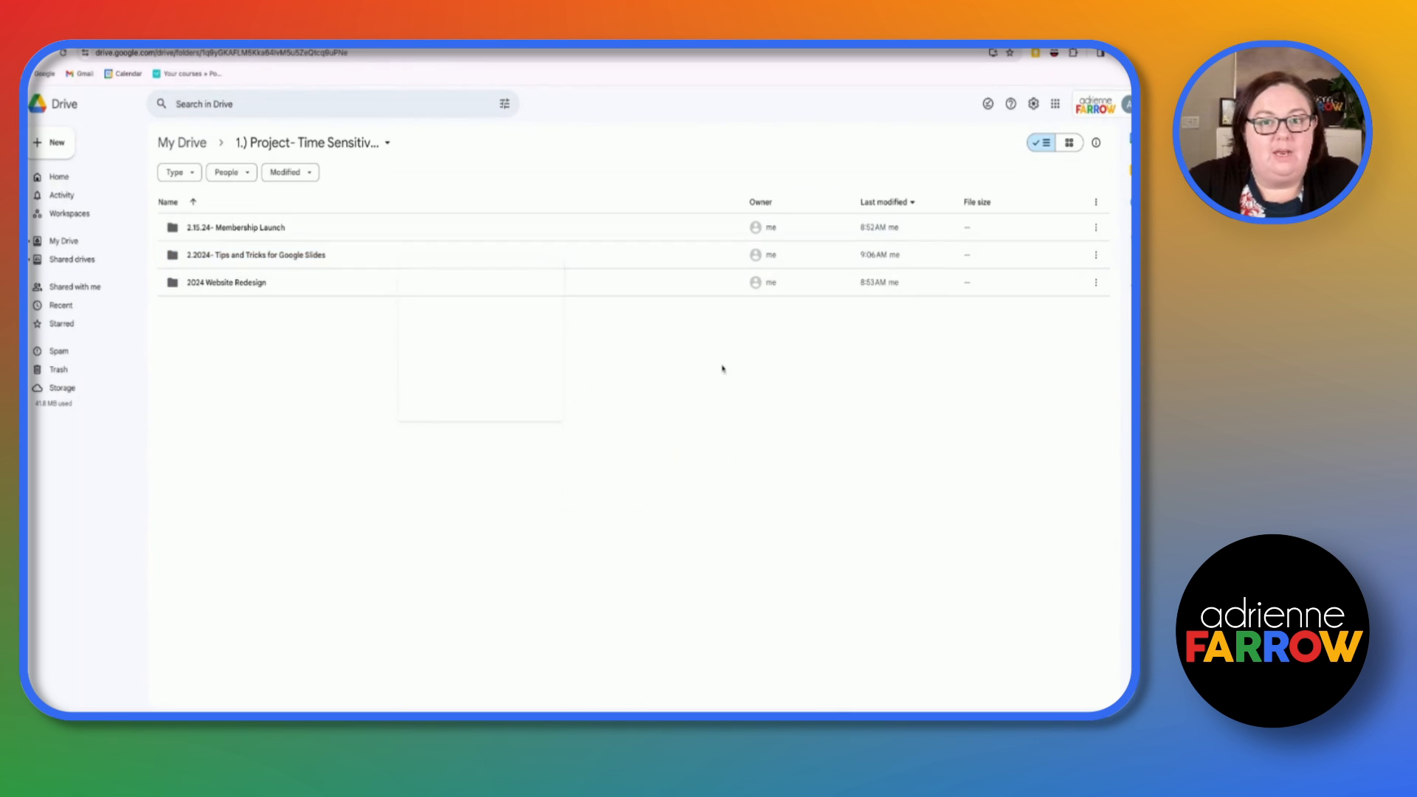
left_click(475, 255)
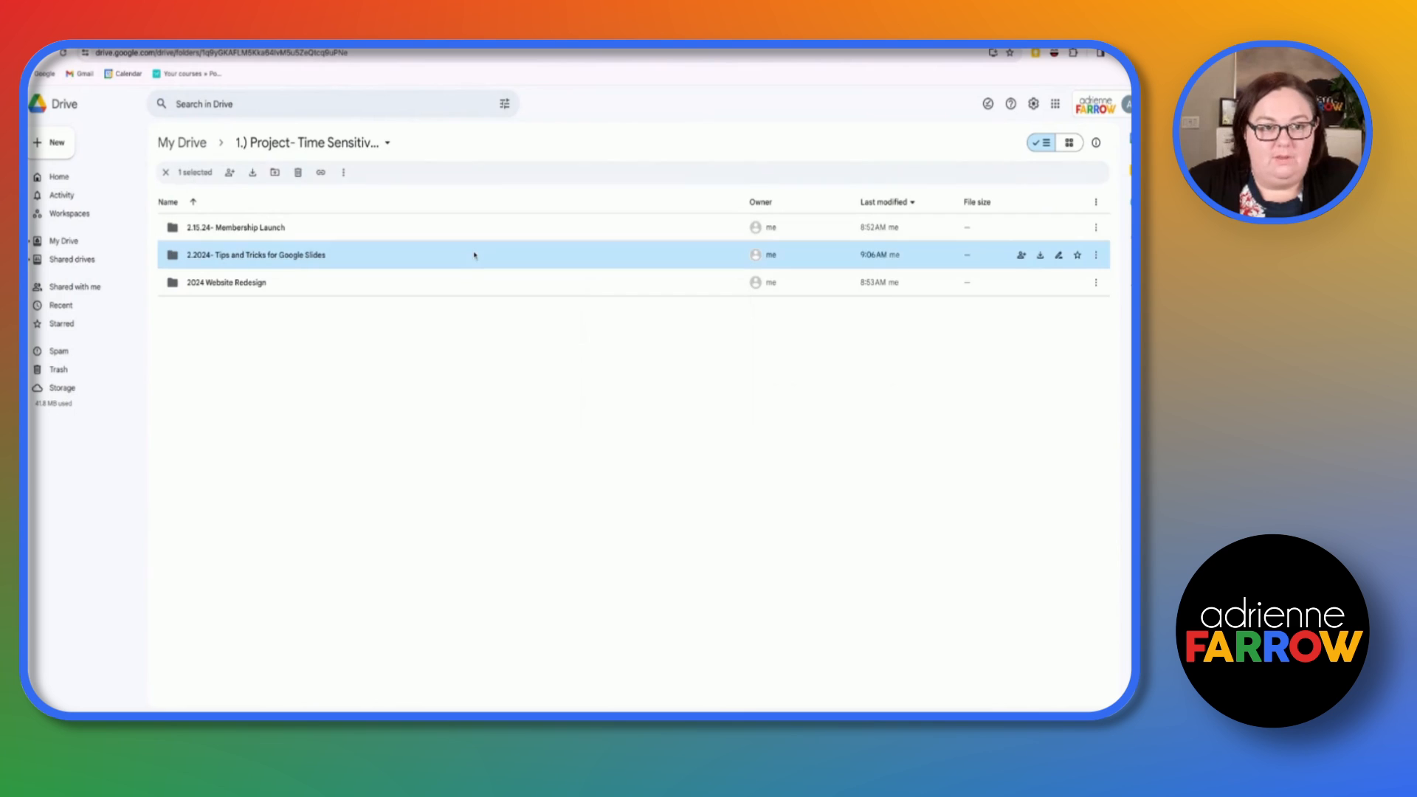
right_click(474, 255)
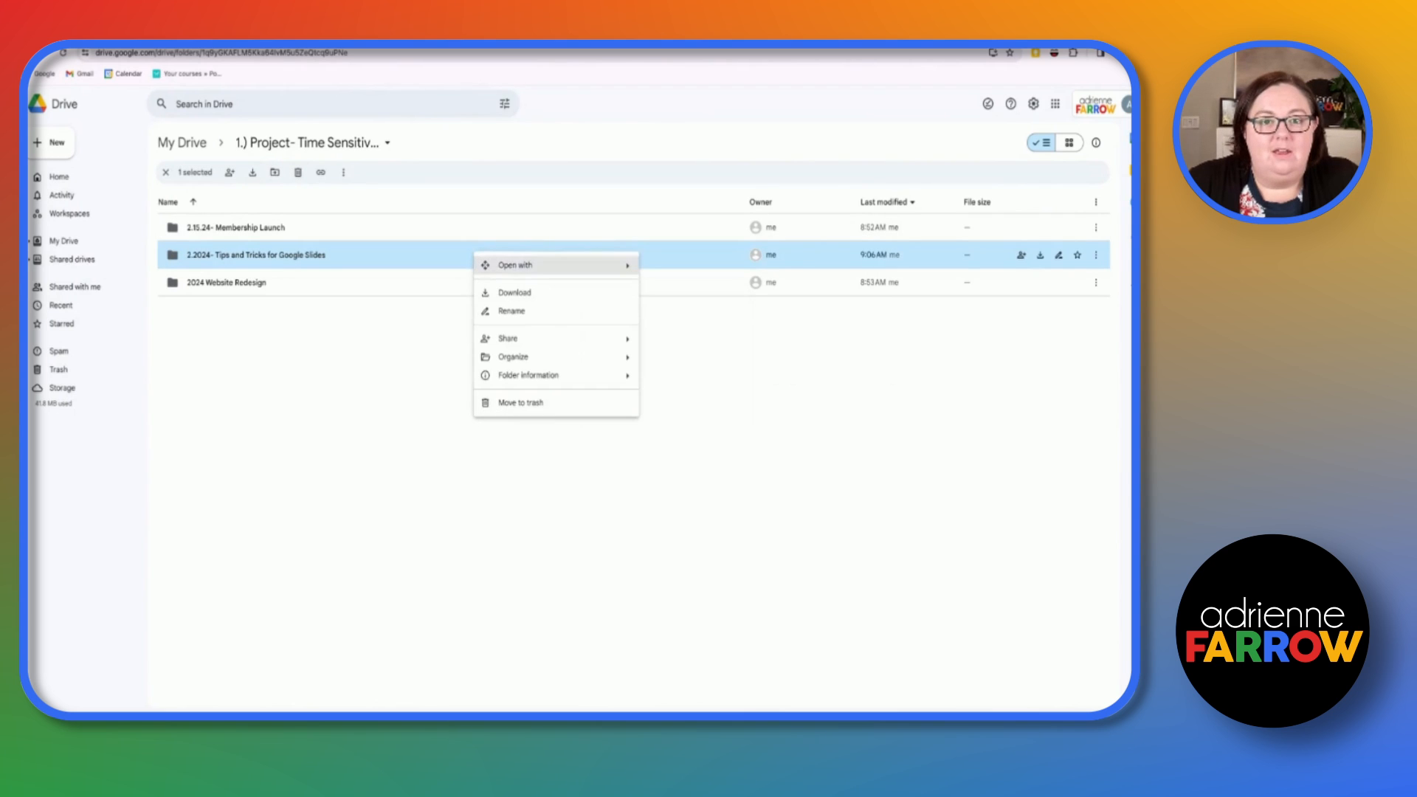
mouse_move(592, 359)
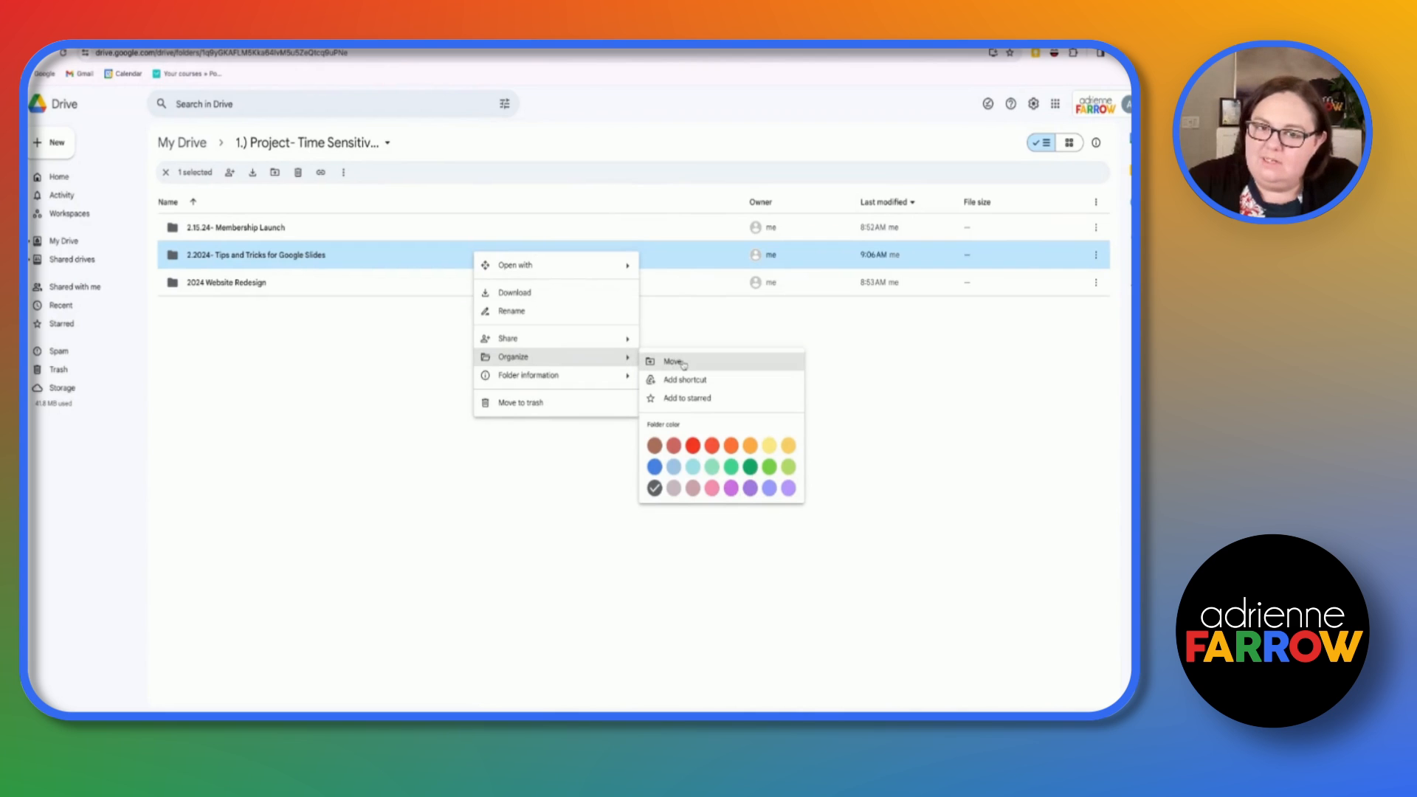
left_click(386, 458)
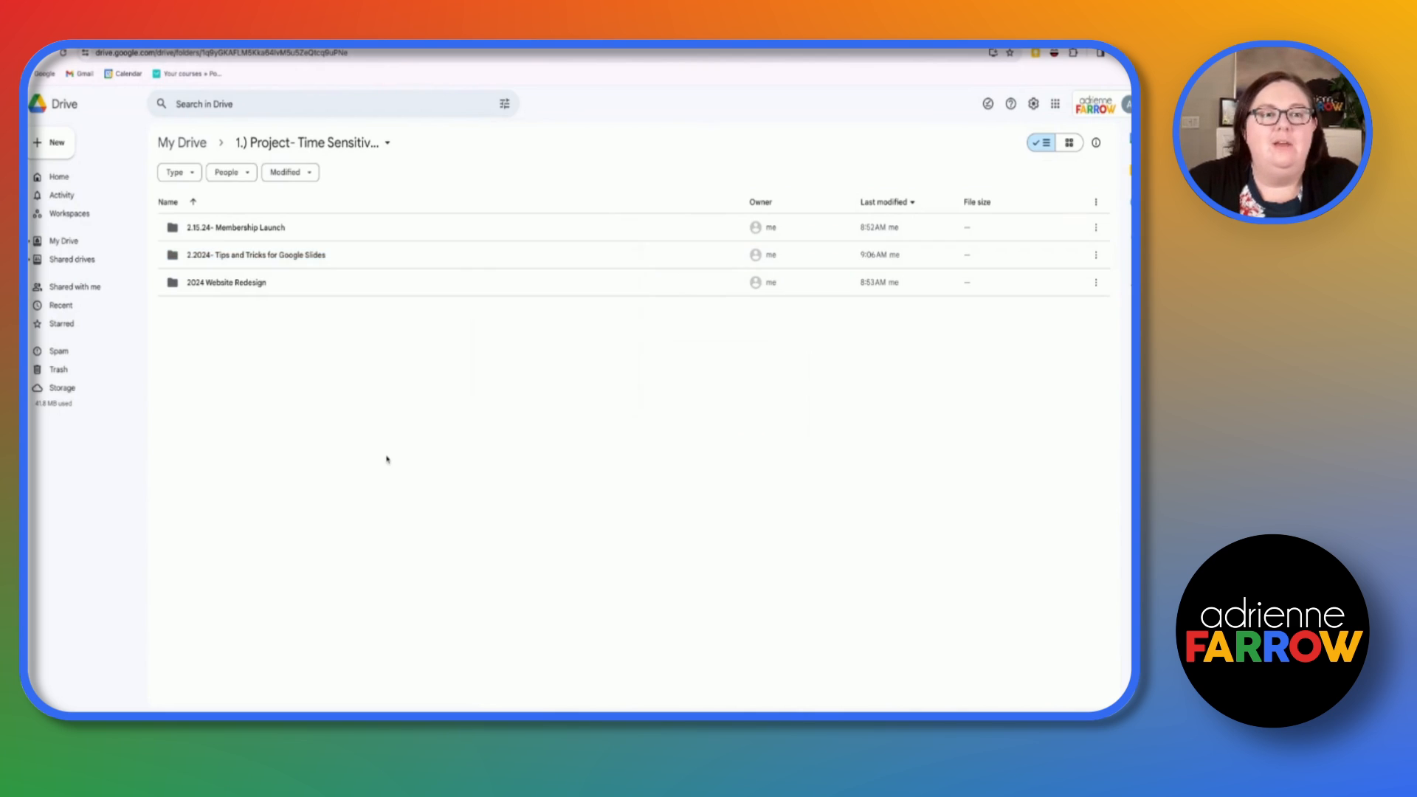
Open the Move dialog for the "2.2024- Tips and Tricks for Google Slides" folder and cancel the move.
left_click(398, 262)
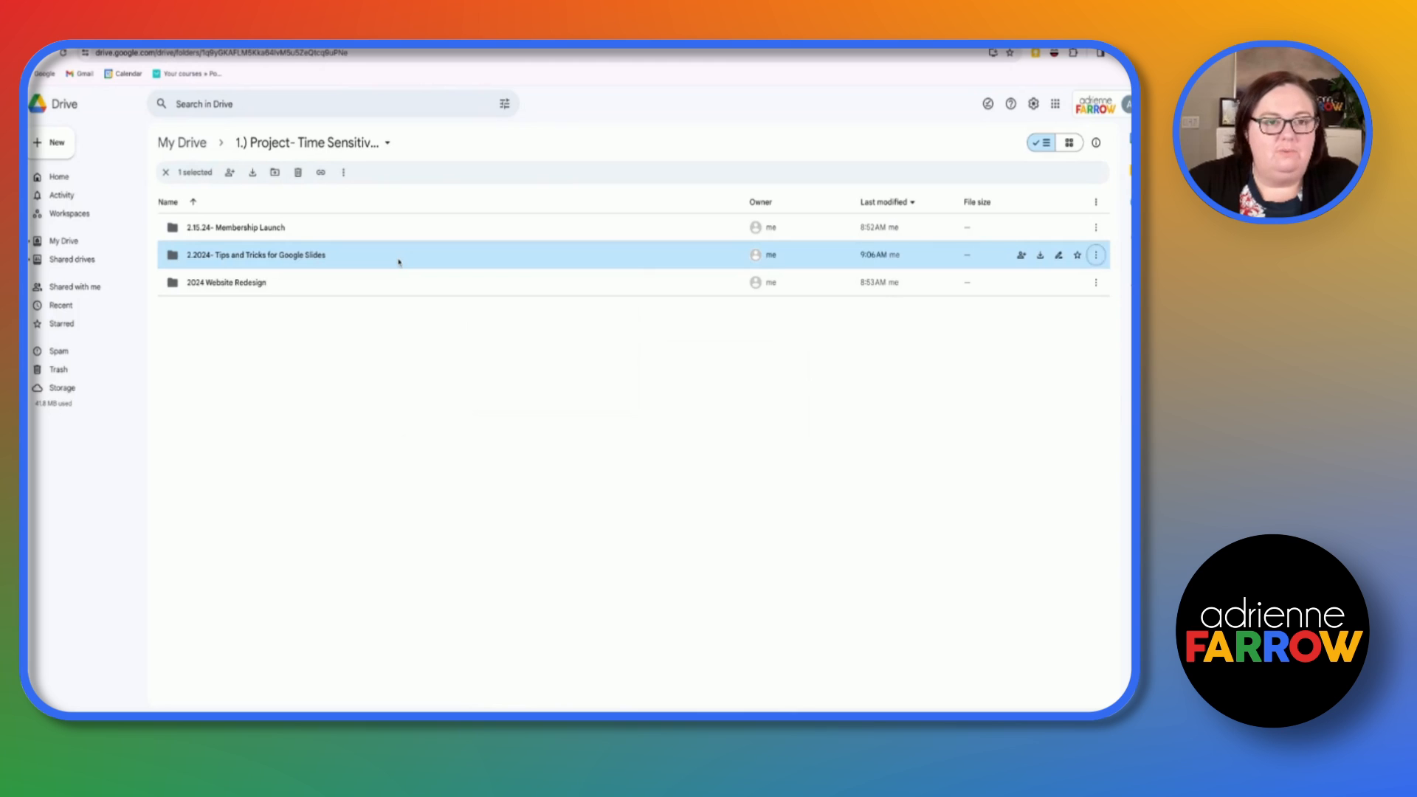
key("alt+super+m")
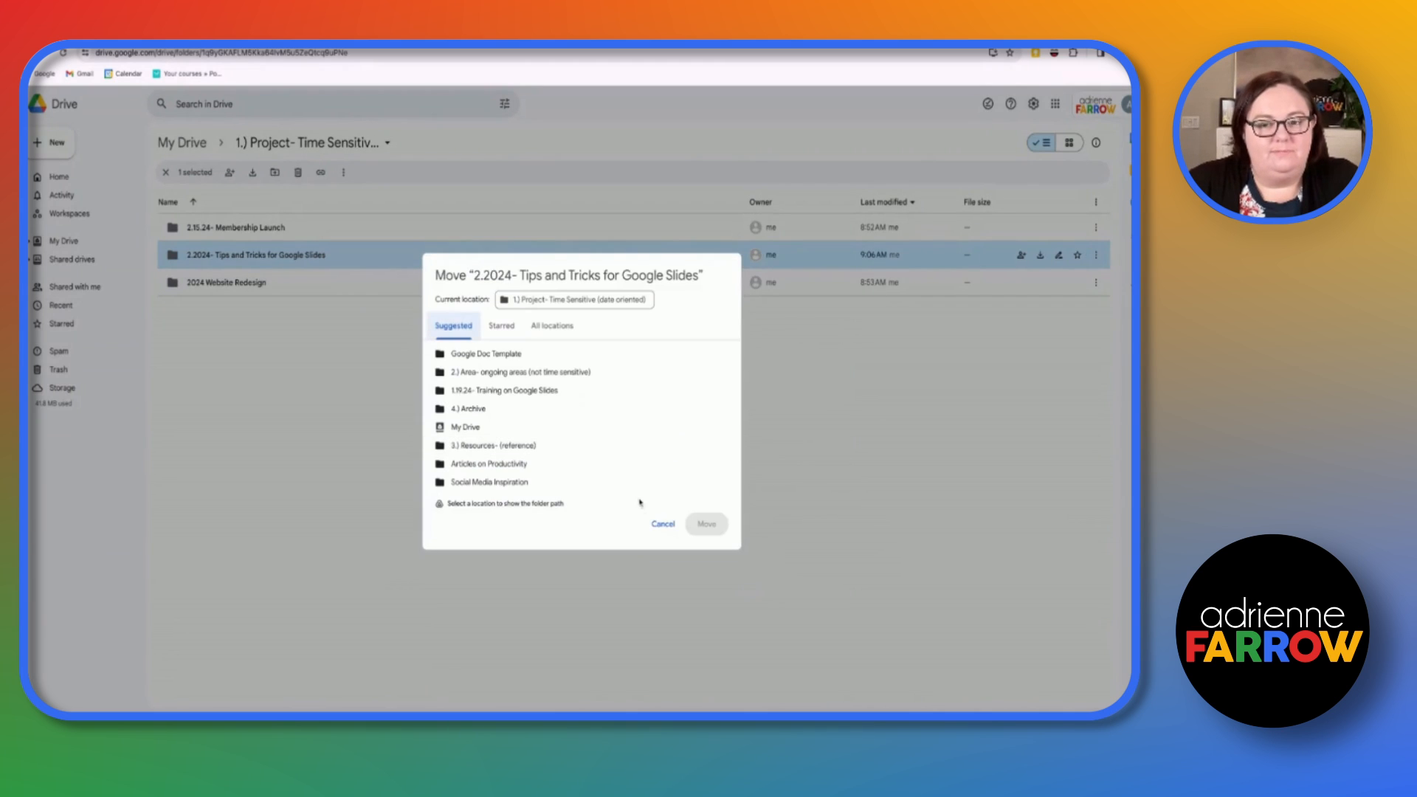
left_click(660, 521)
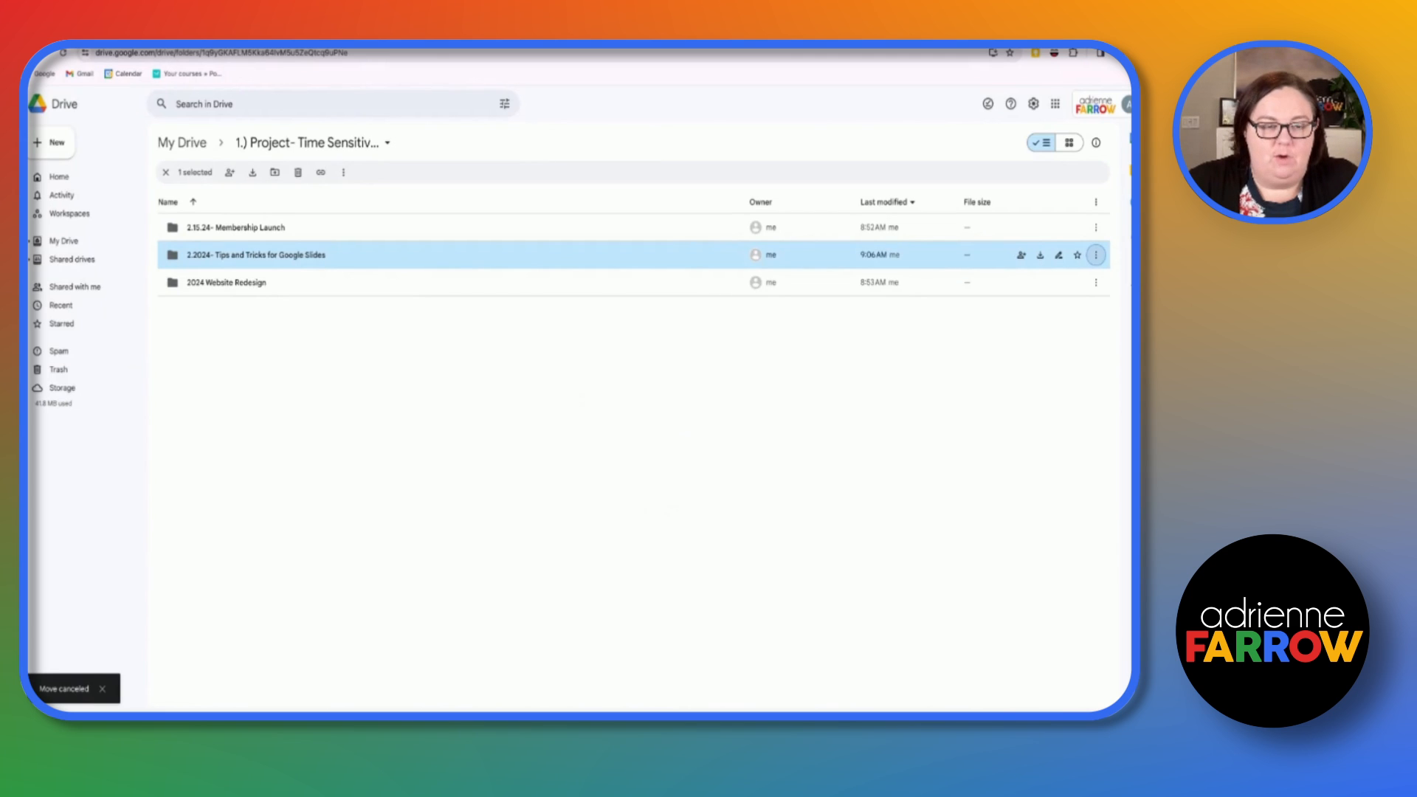
View the sharing settings of the "2.2024- Tips and Tricks for Google Slides" folder repeatedly, closing them each time without adding anyone.
left_click(327, 251)
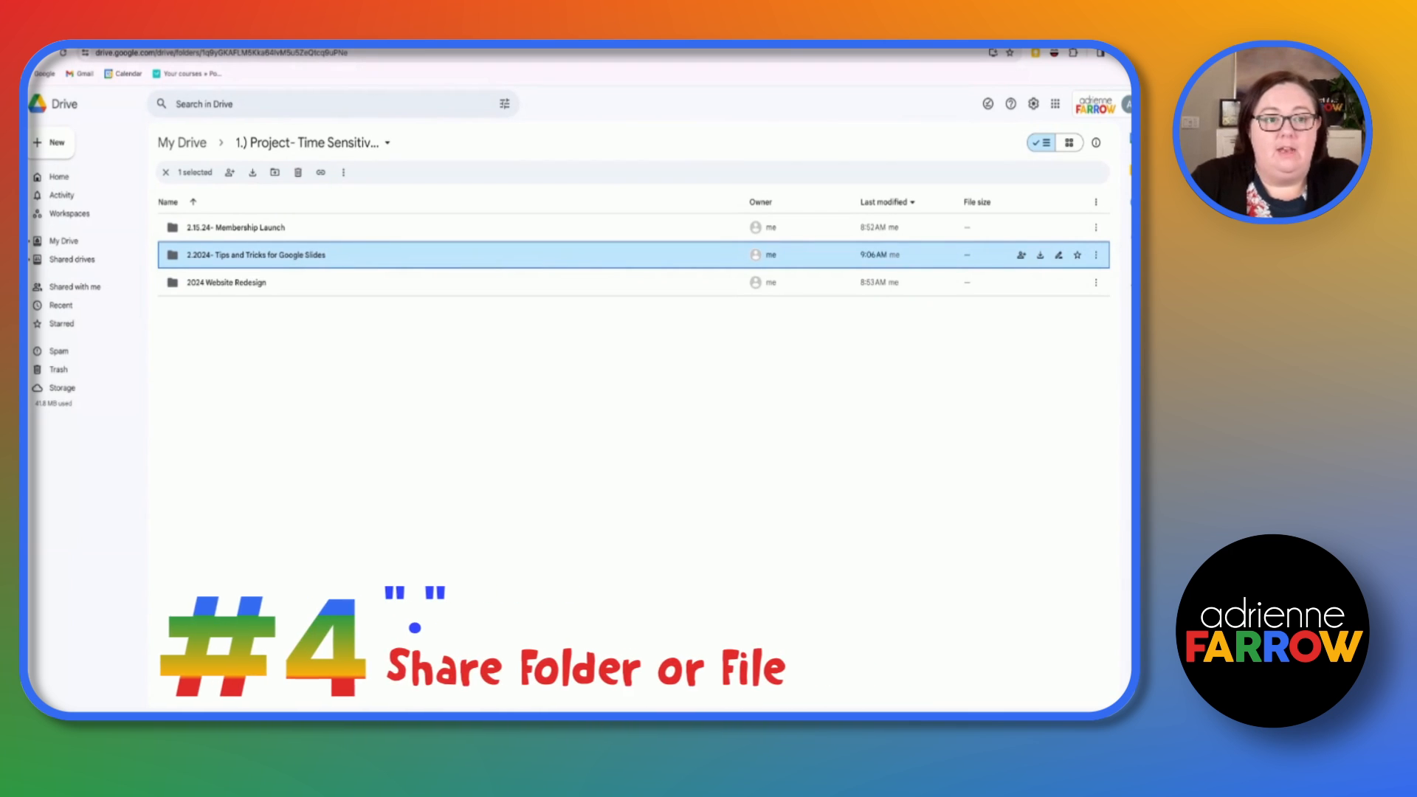
key("period")
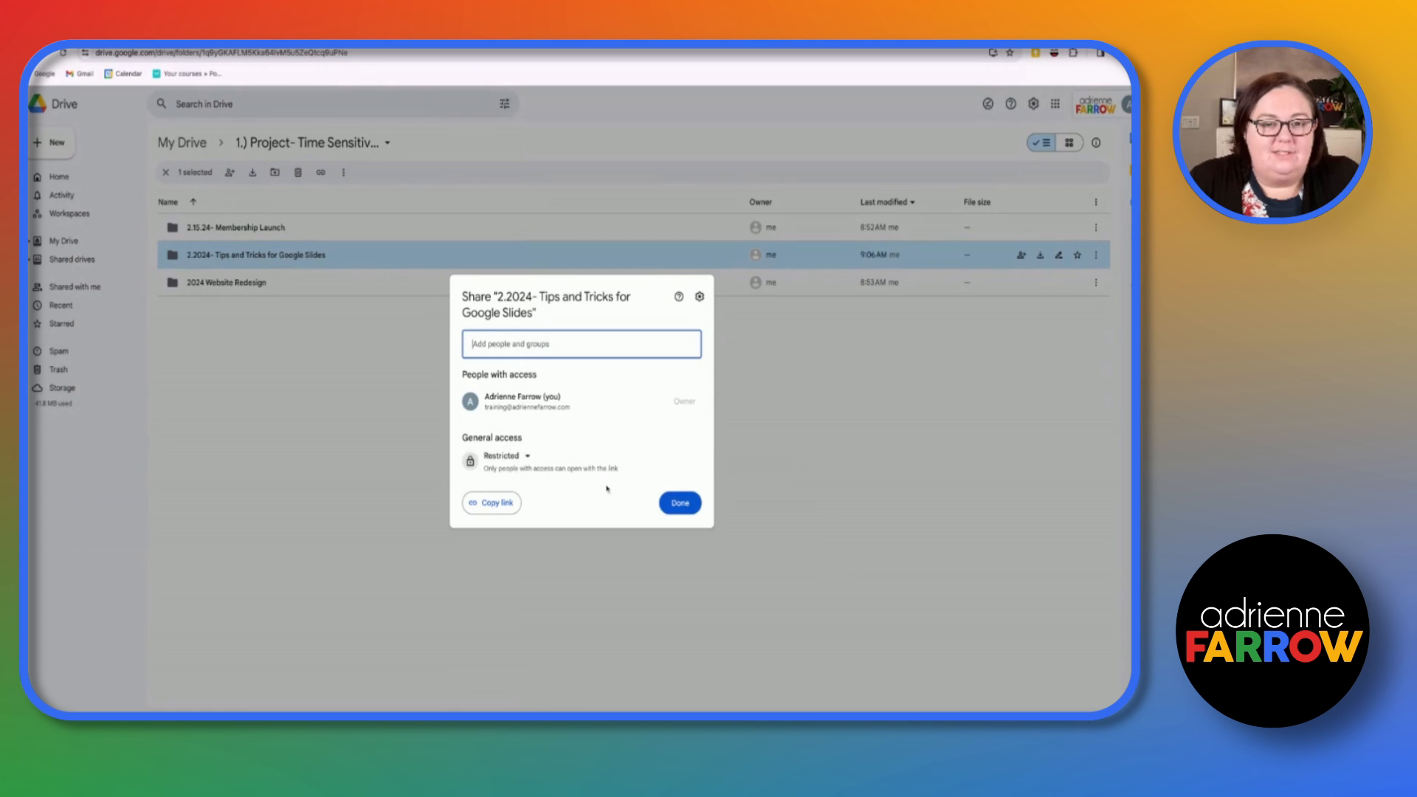
left_click(678, 502)
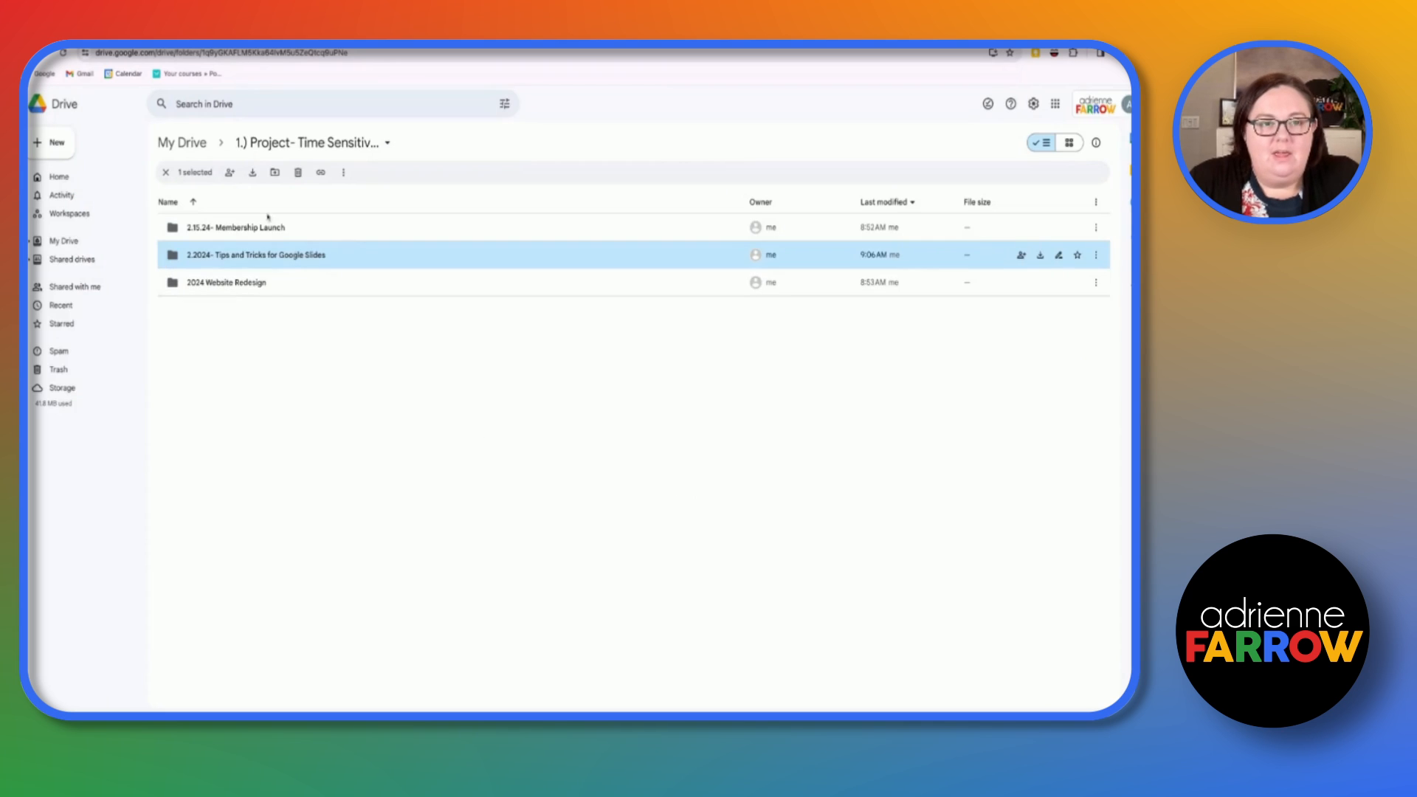
key("ctrl+alt+a")
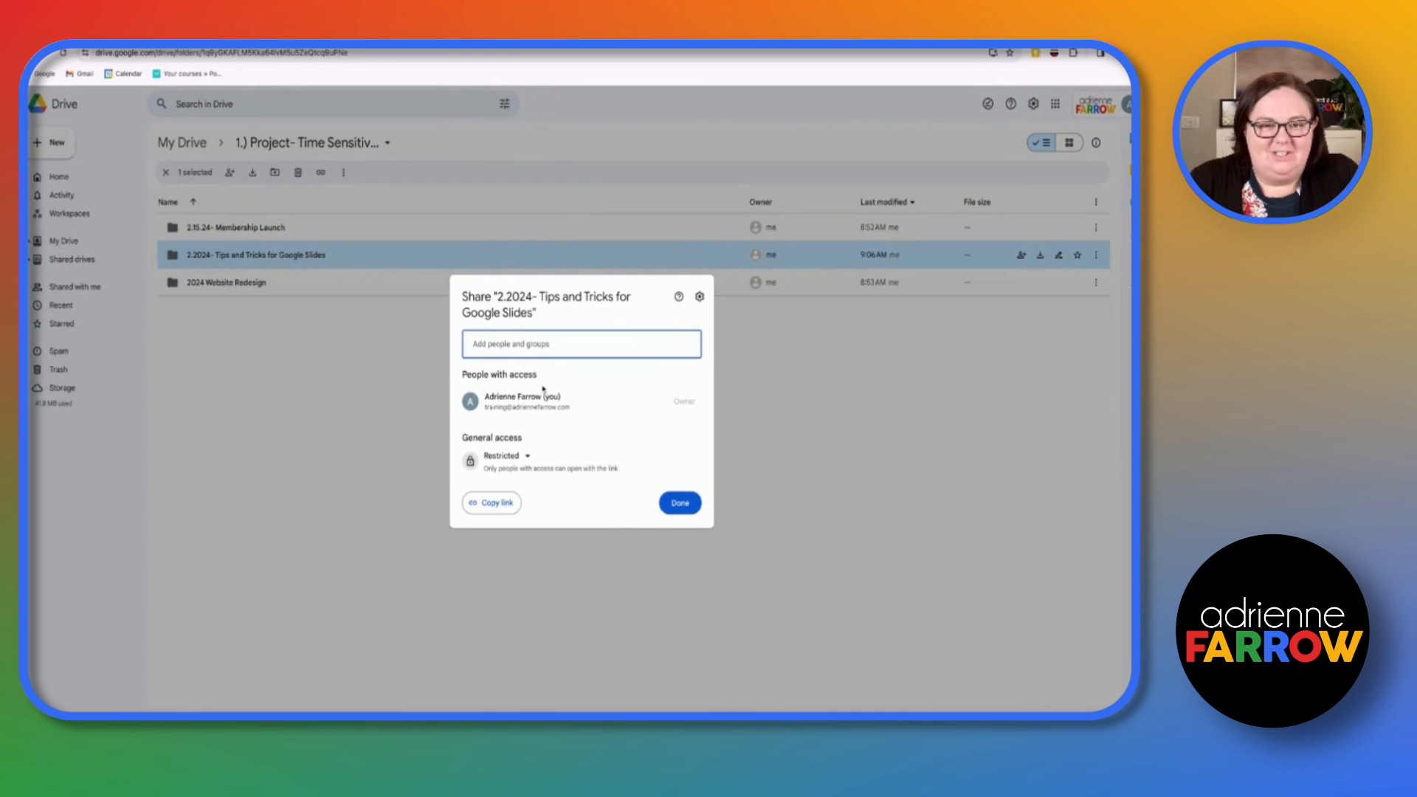
left_click(674, 503)
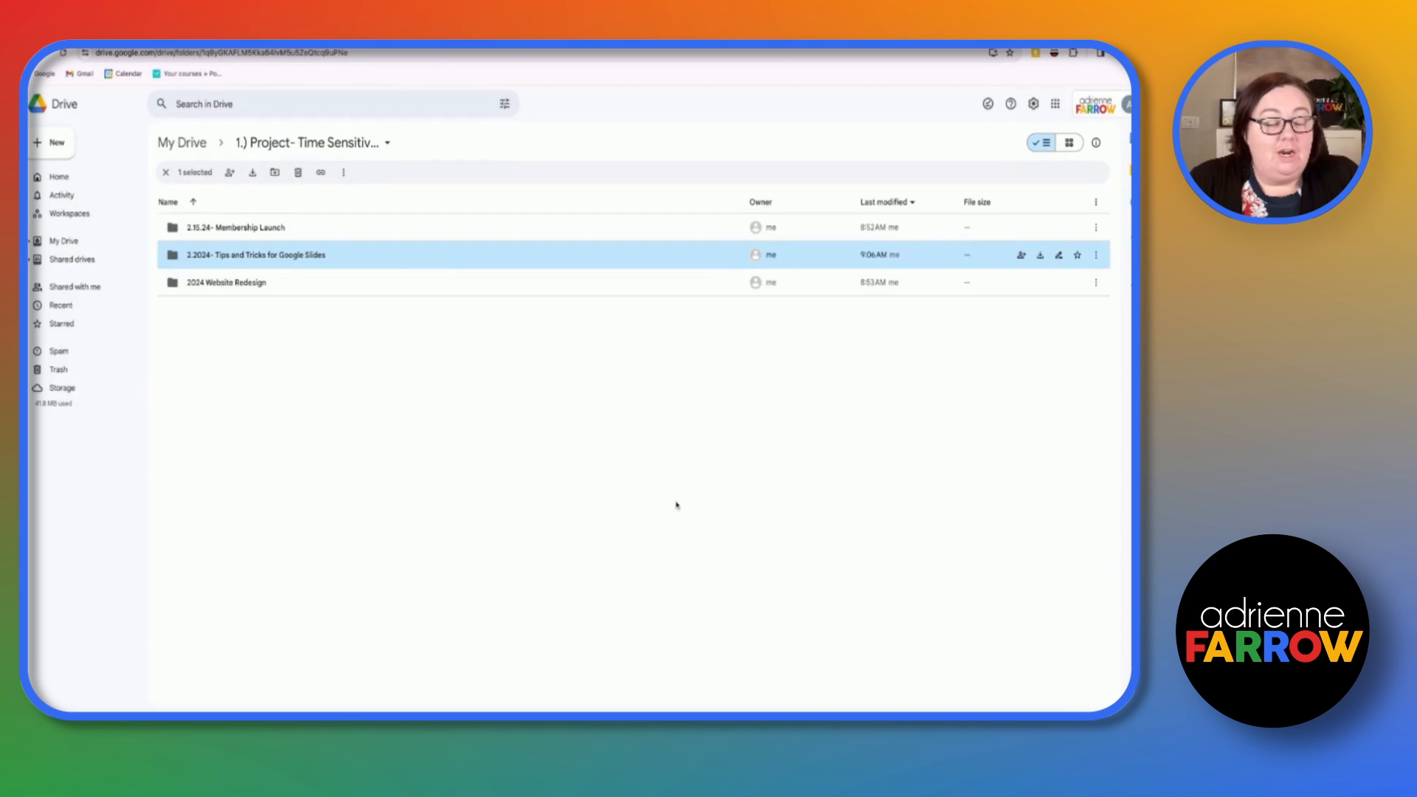
right_click(419, 257)
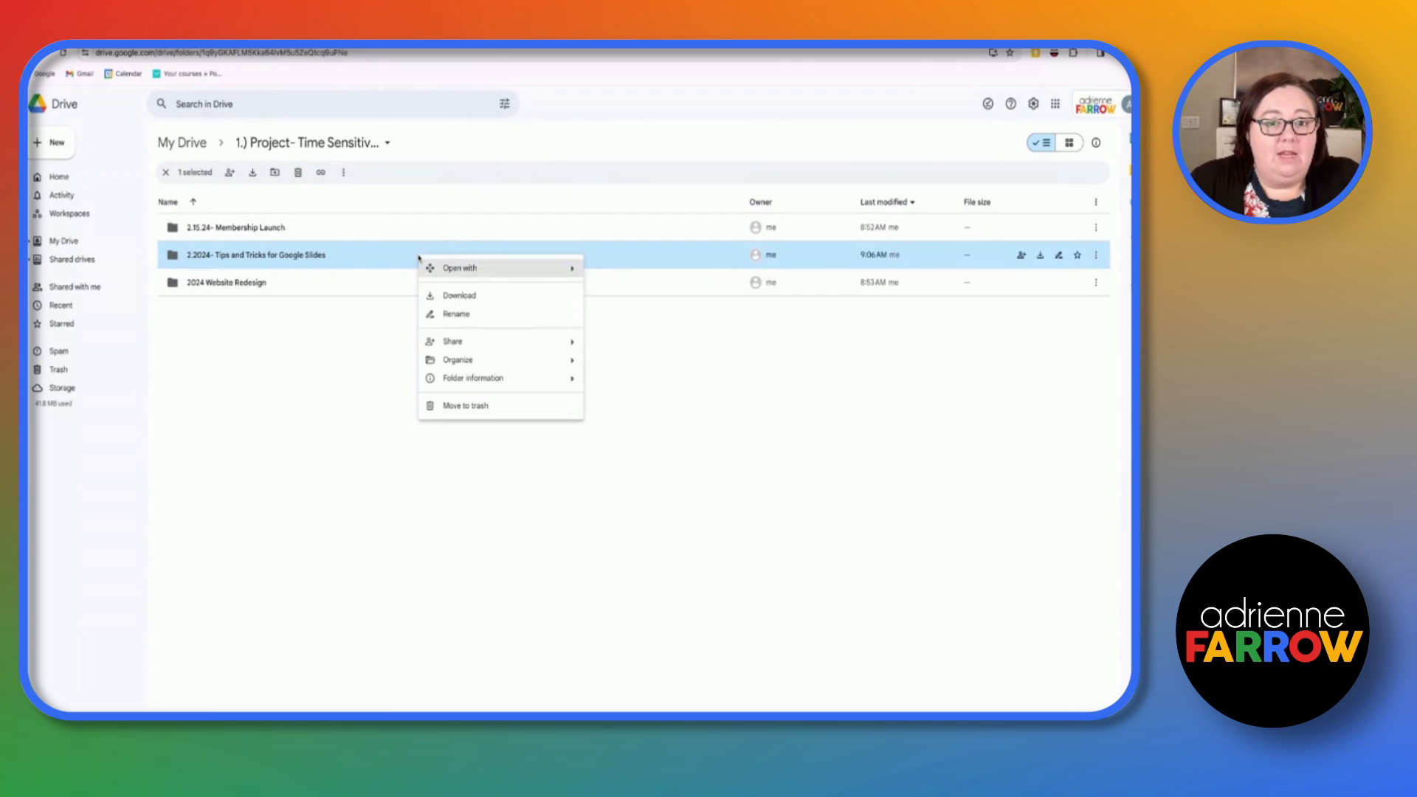
mouse_move(487, 340)
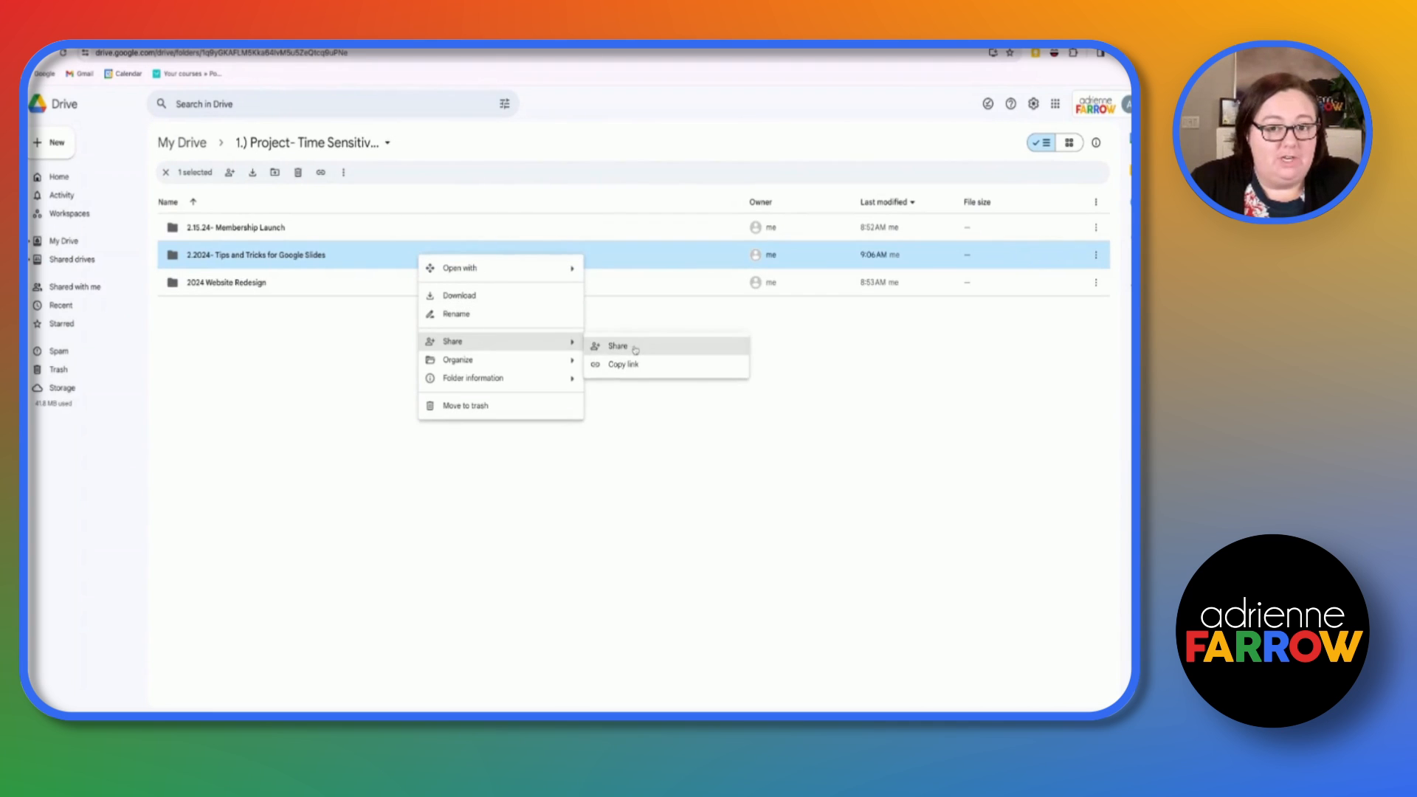
left_click(635, 344)
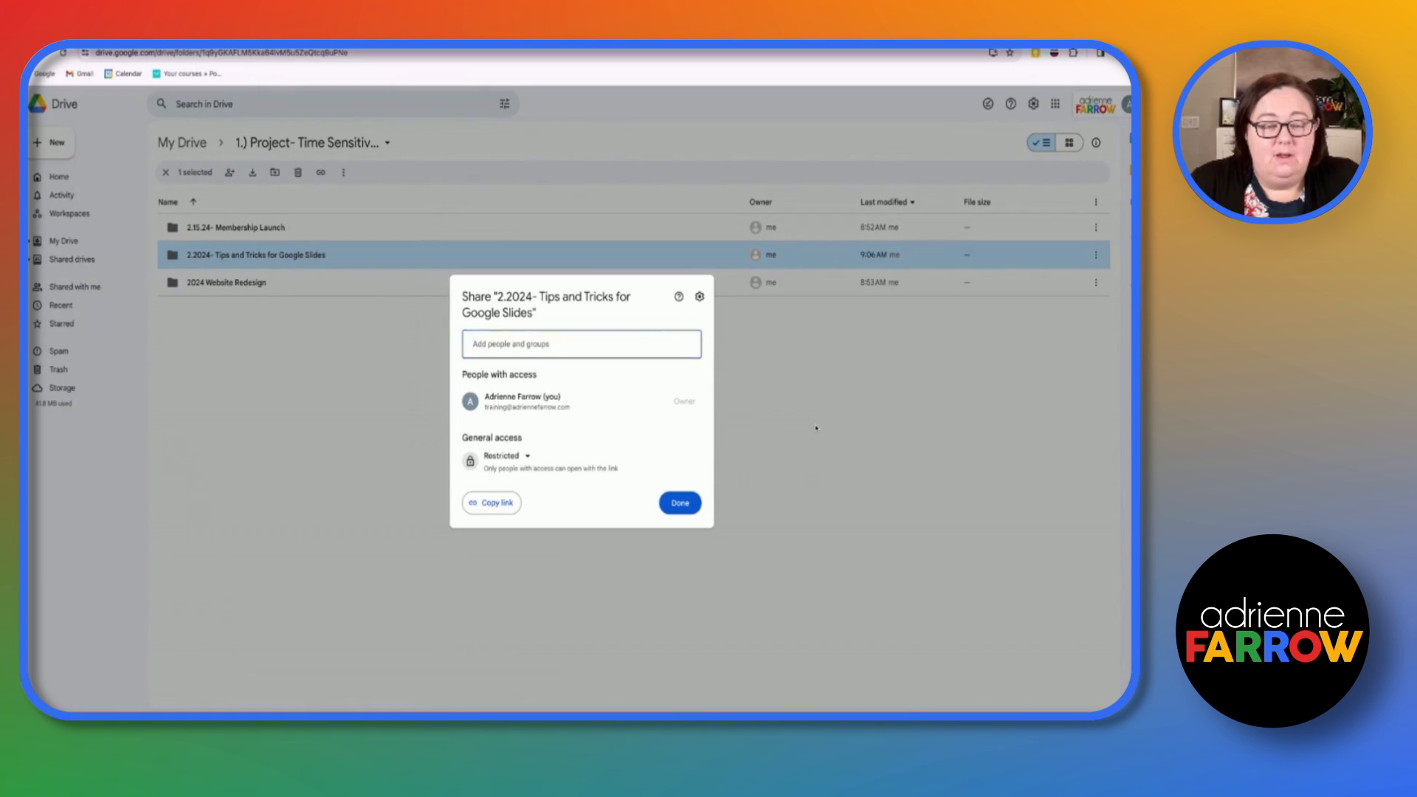
key("Escape")
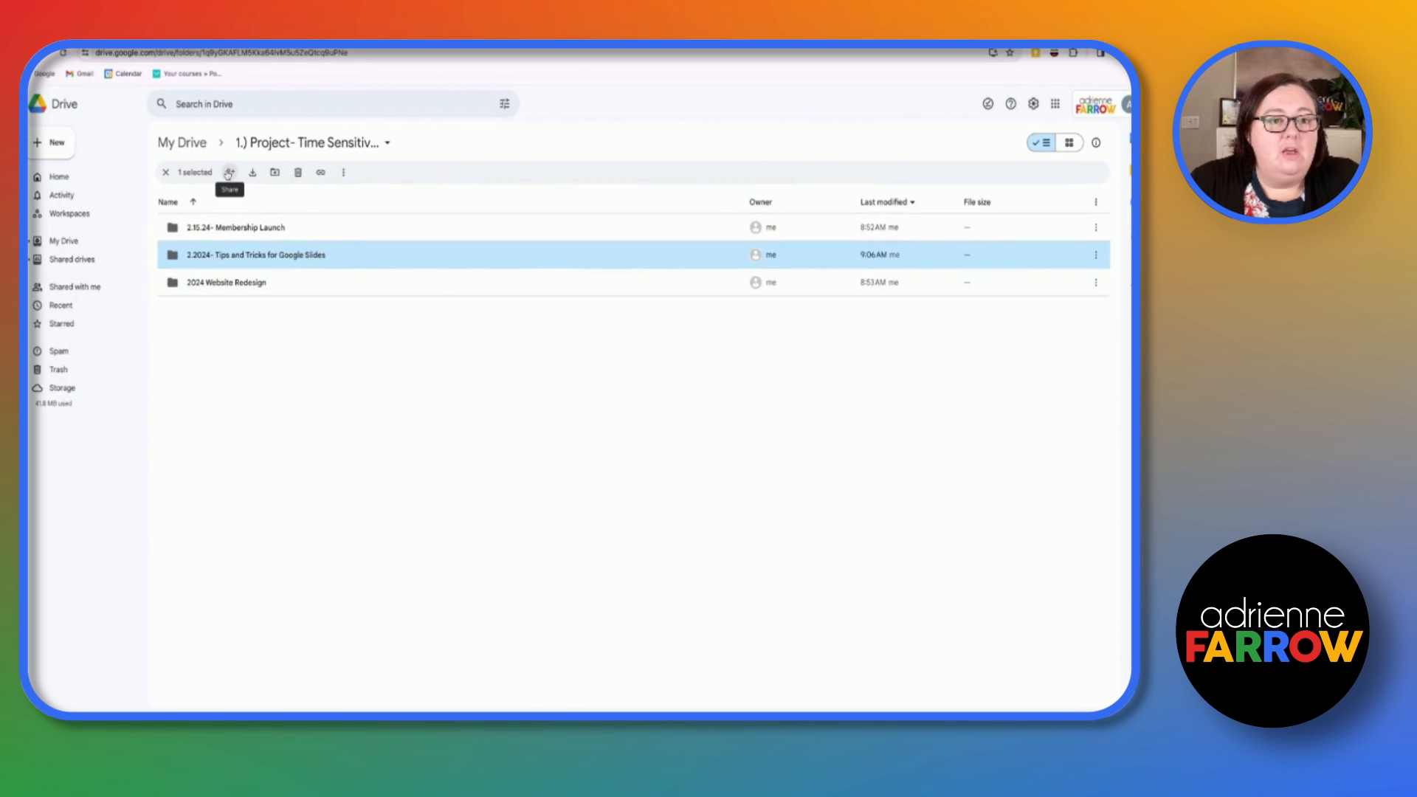
left_click(228, 173)
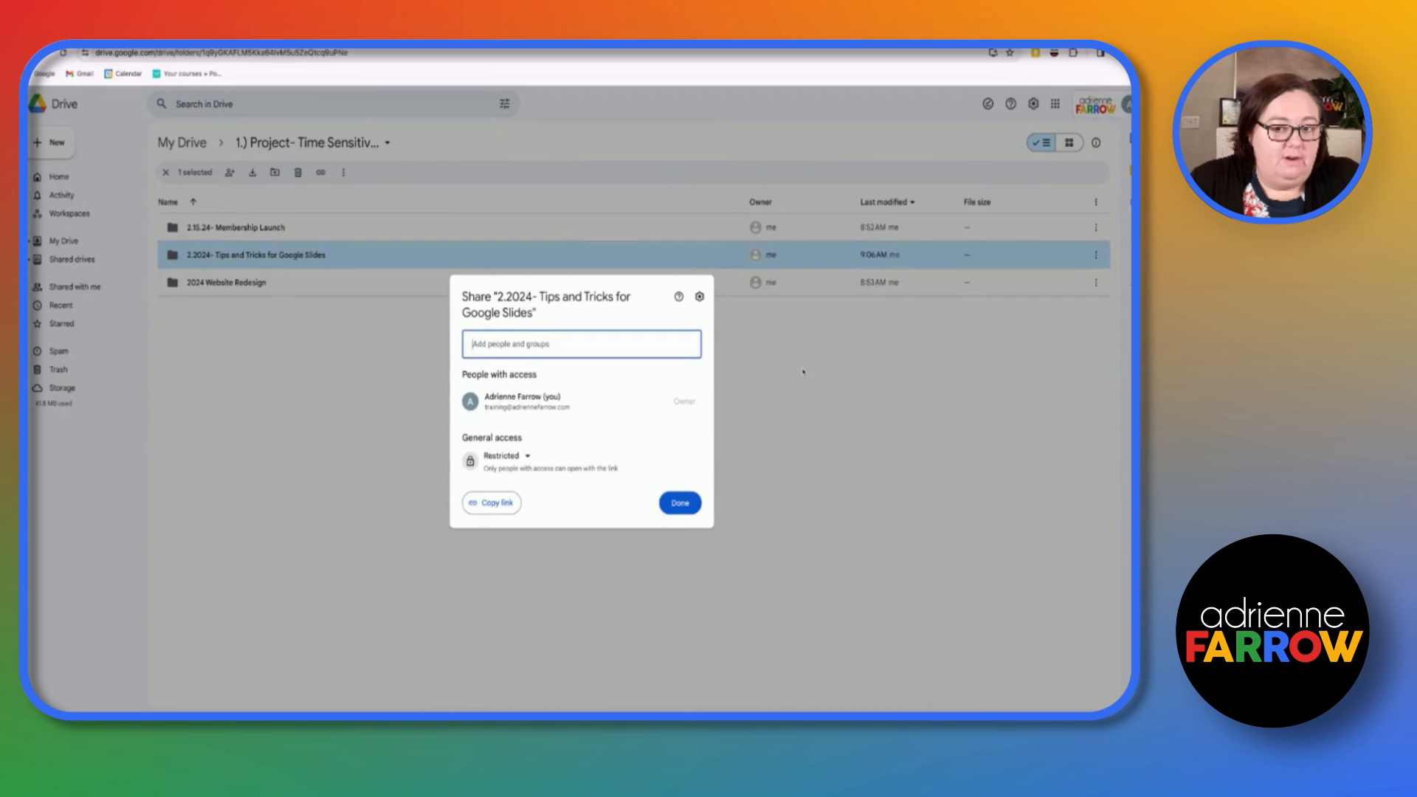
left_click(694, 502)
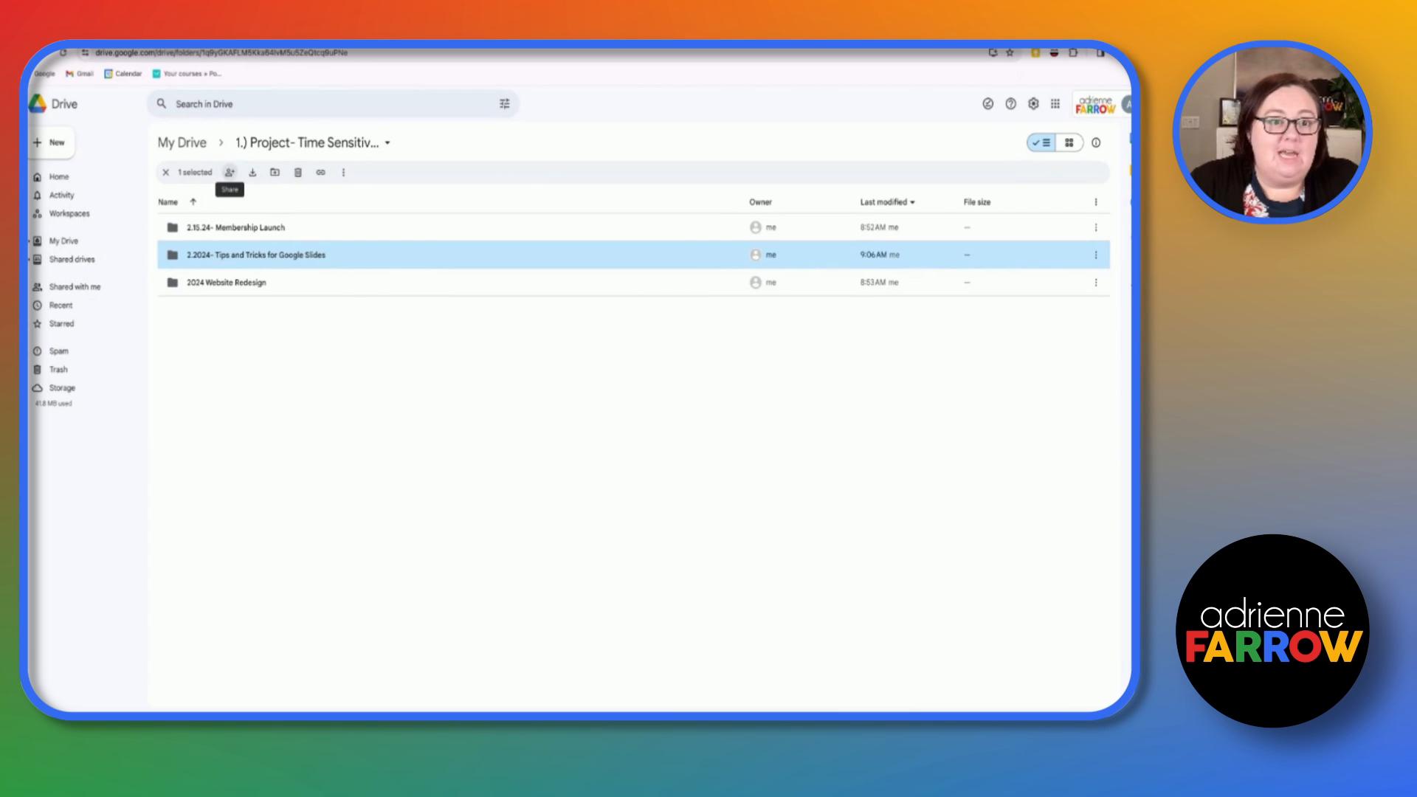
Clear the folder selection, open the New folder dialog in the current project folder and cancel it.
left_click(365, 372)
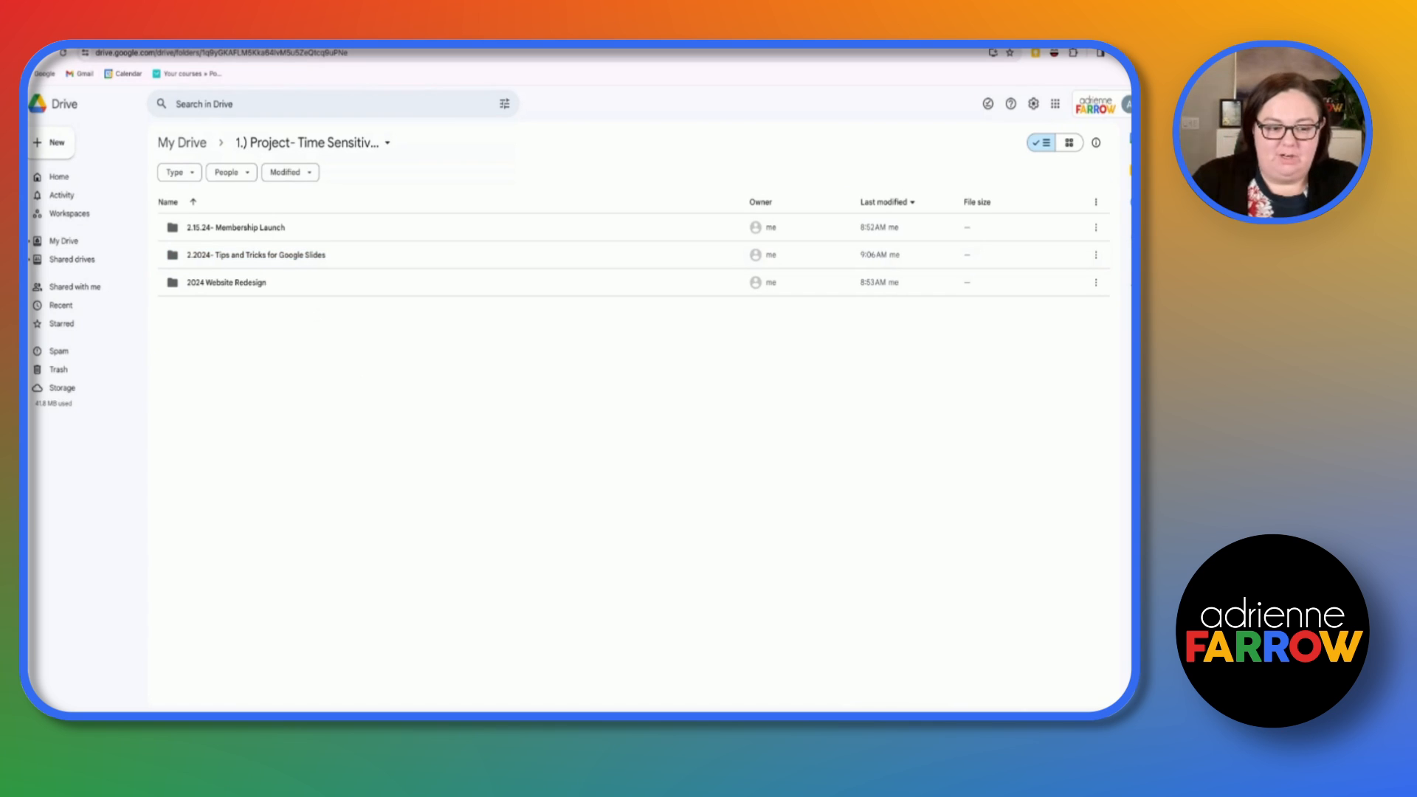
key("shift+f")
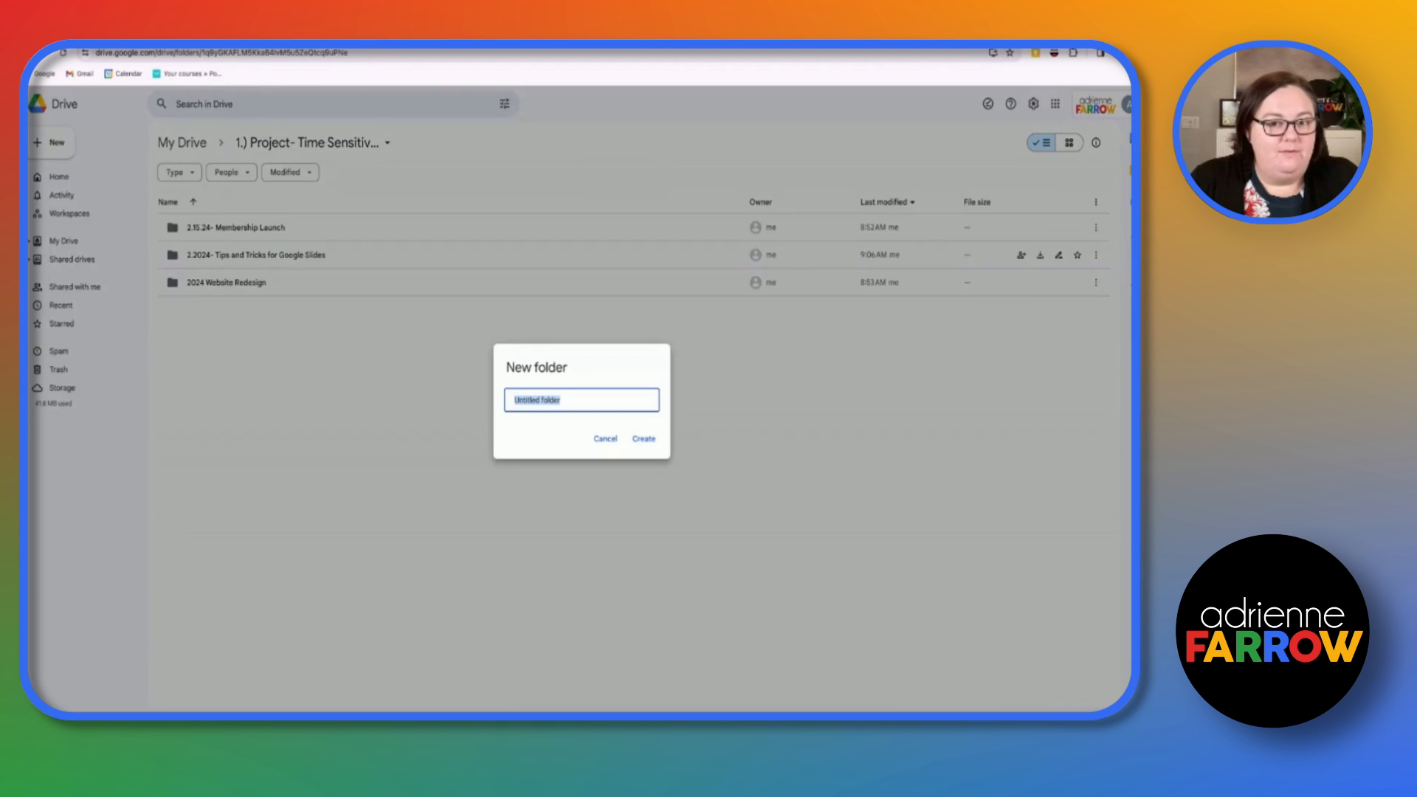
left_click(605, 439)
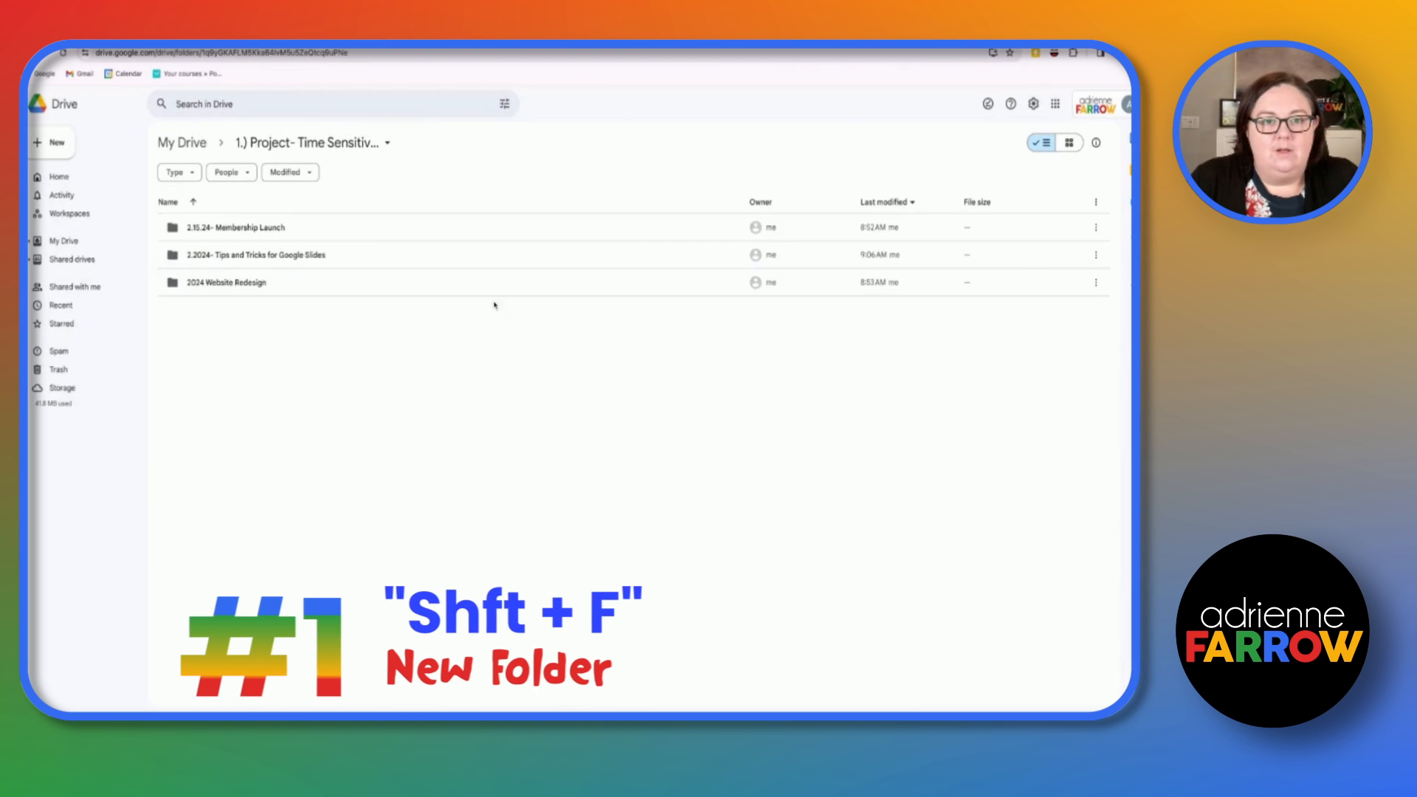
Open the Rename dialog for the "2.2024- Tips and Tricks for Google Slides" folder and cancel without changing the name.
left_click(475, 260)
key("n")
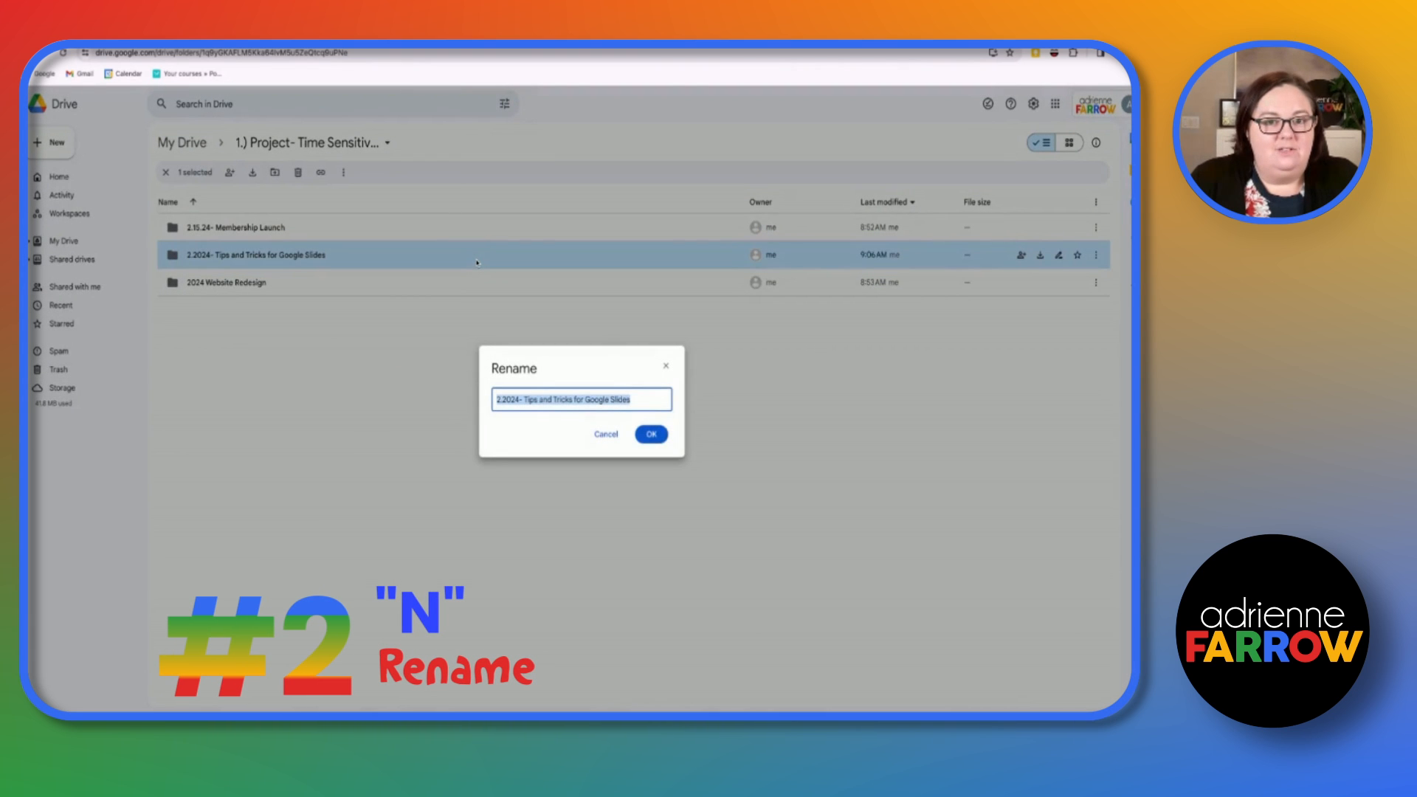
left_click(604, 436)
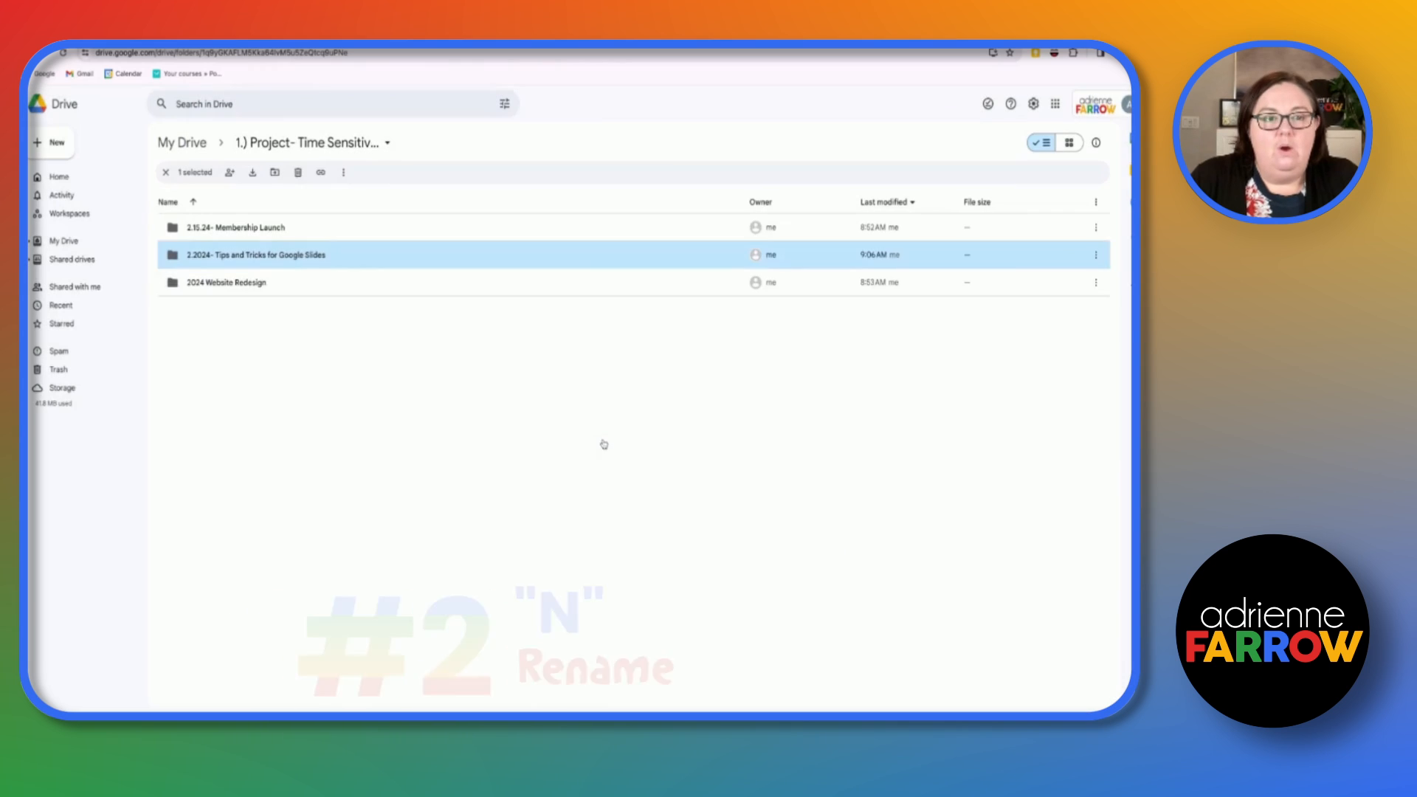
Open and dismiss the Move dialog and the sharing settings of the selected Google Slides tips folder.
key("z")
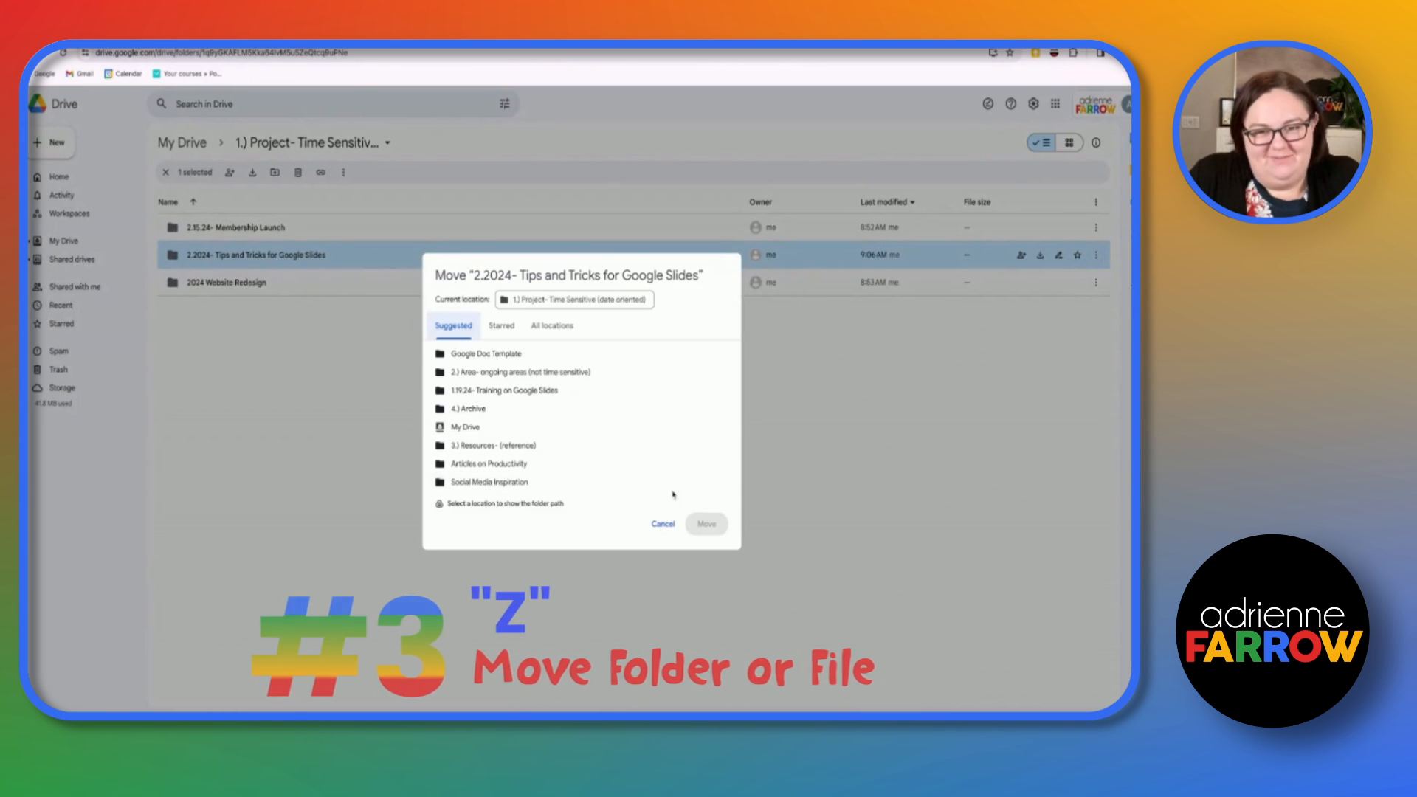
left_click(663, 523)
key("period")
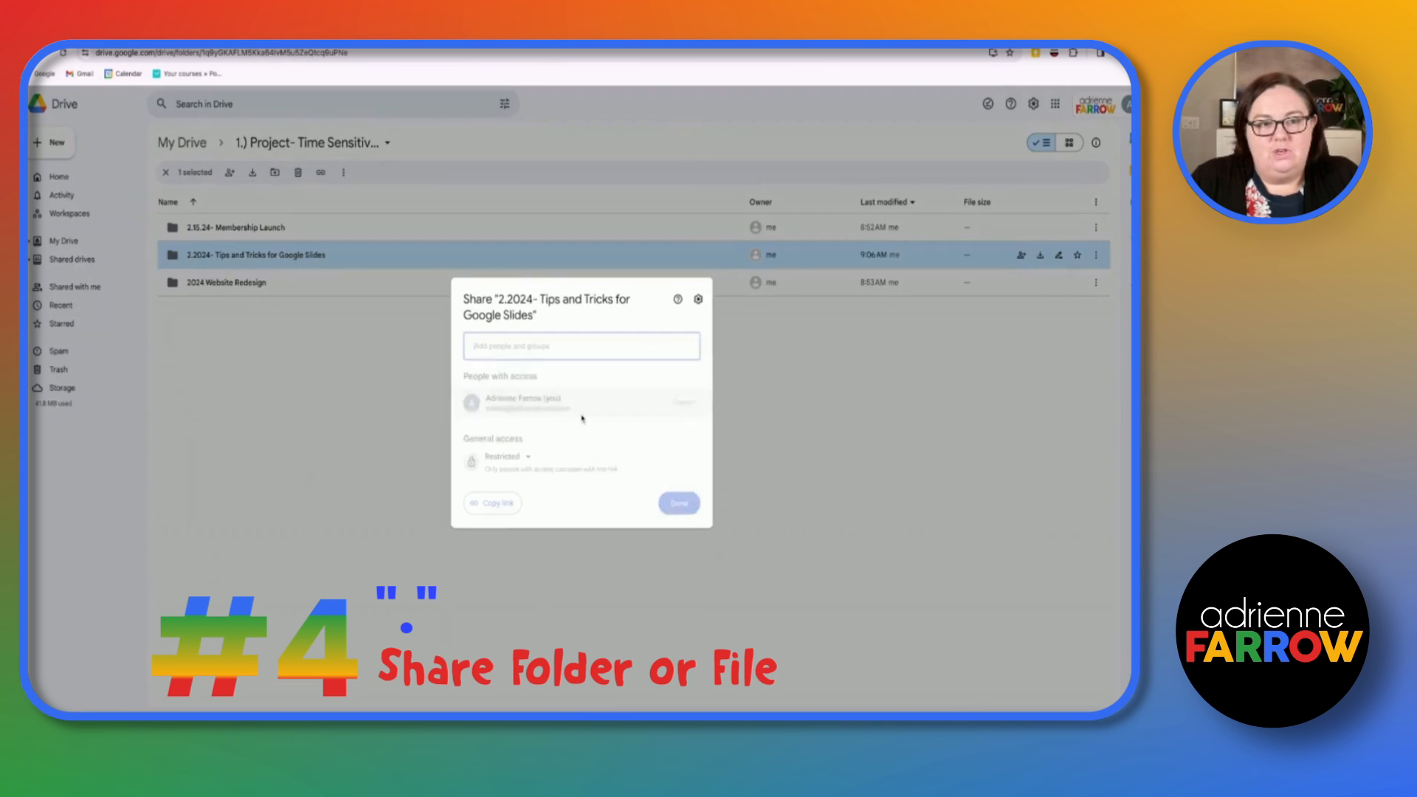
key("Escape")
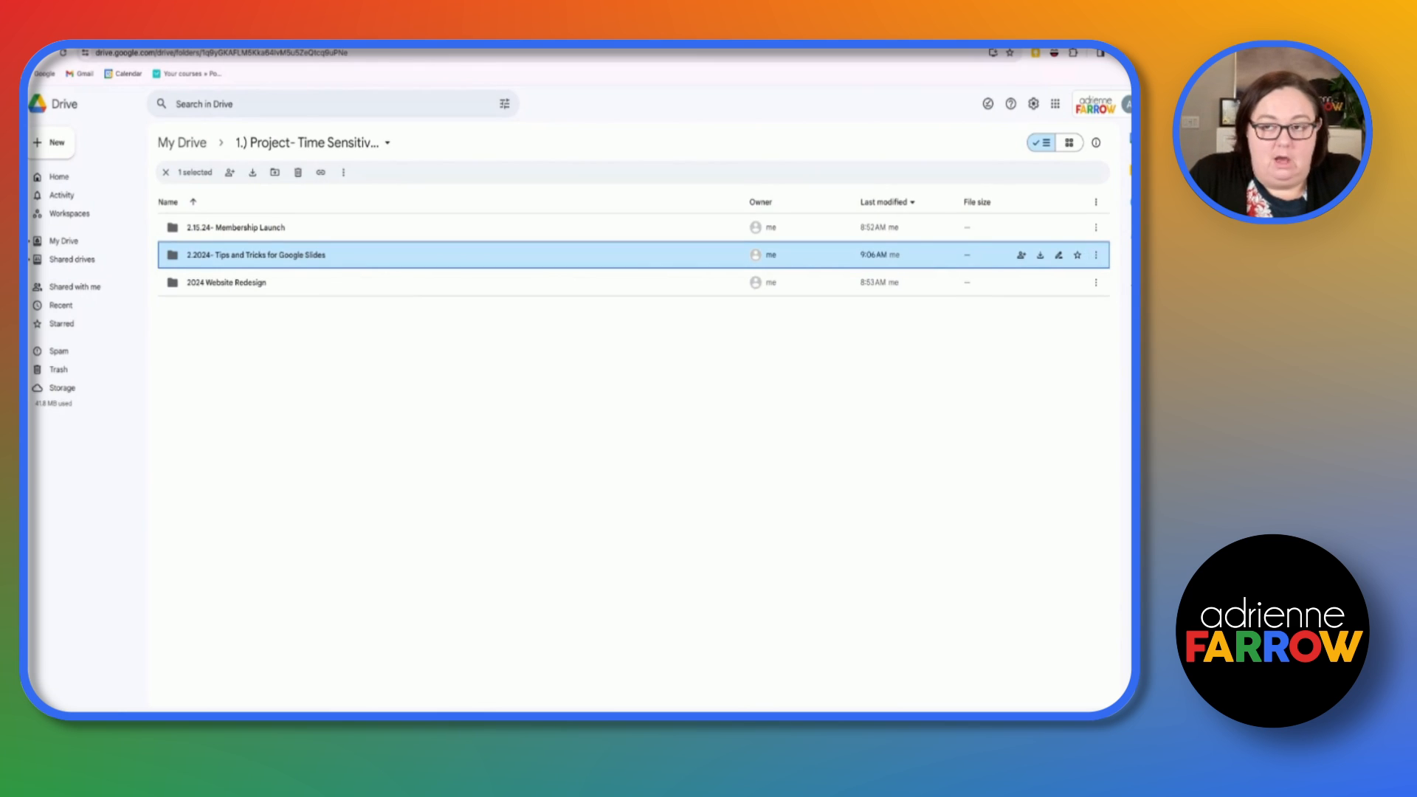
Open the keyboard shortcuts list and examine its Selection and Go to sections.
left_click(1034, 104)
left_click(932, 173)
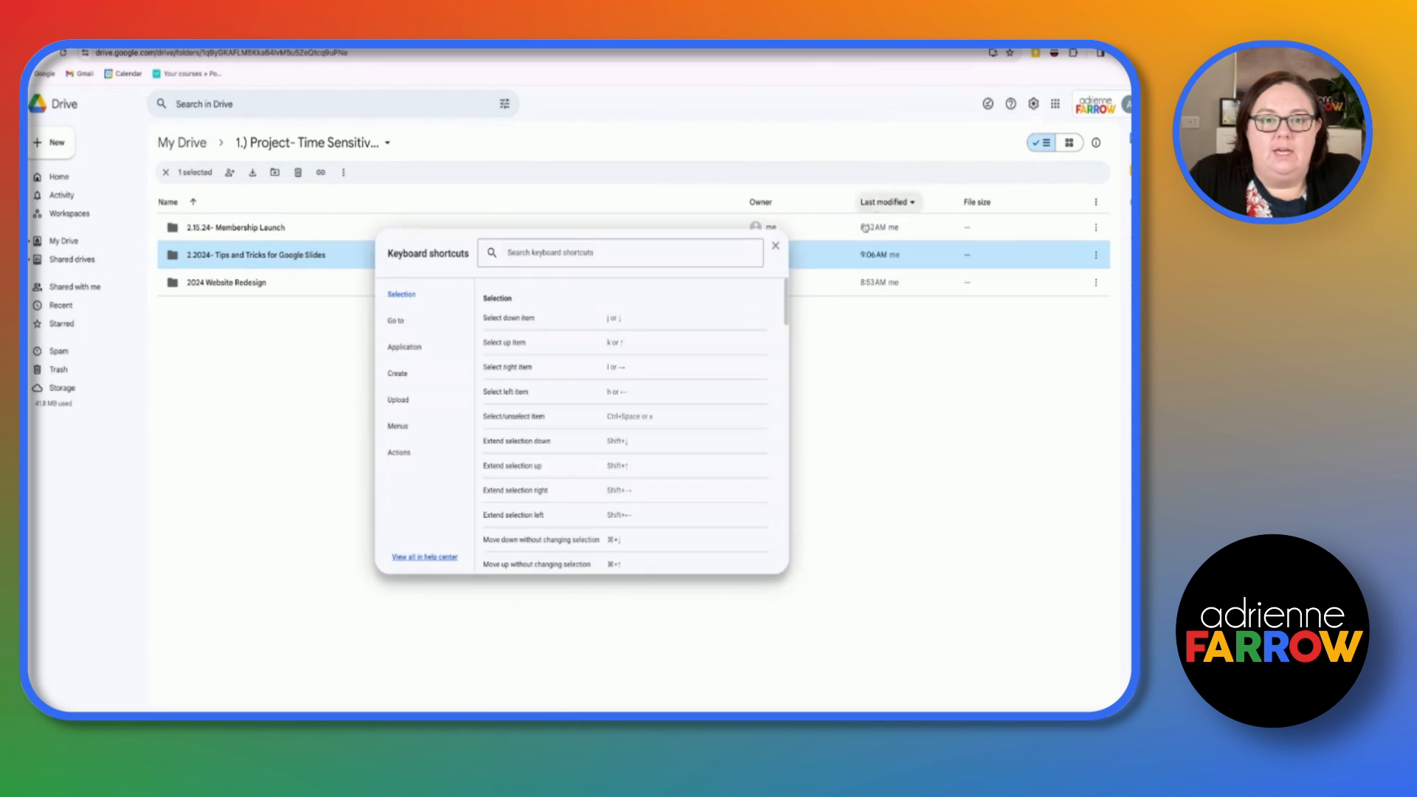
scroll(521, 318, "down", 3)
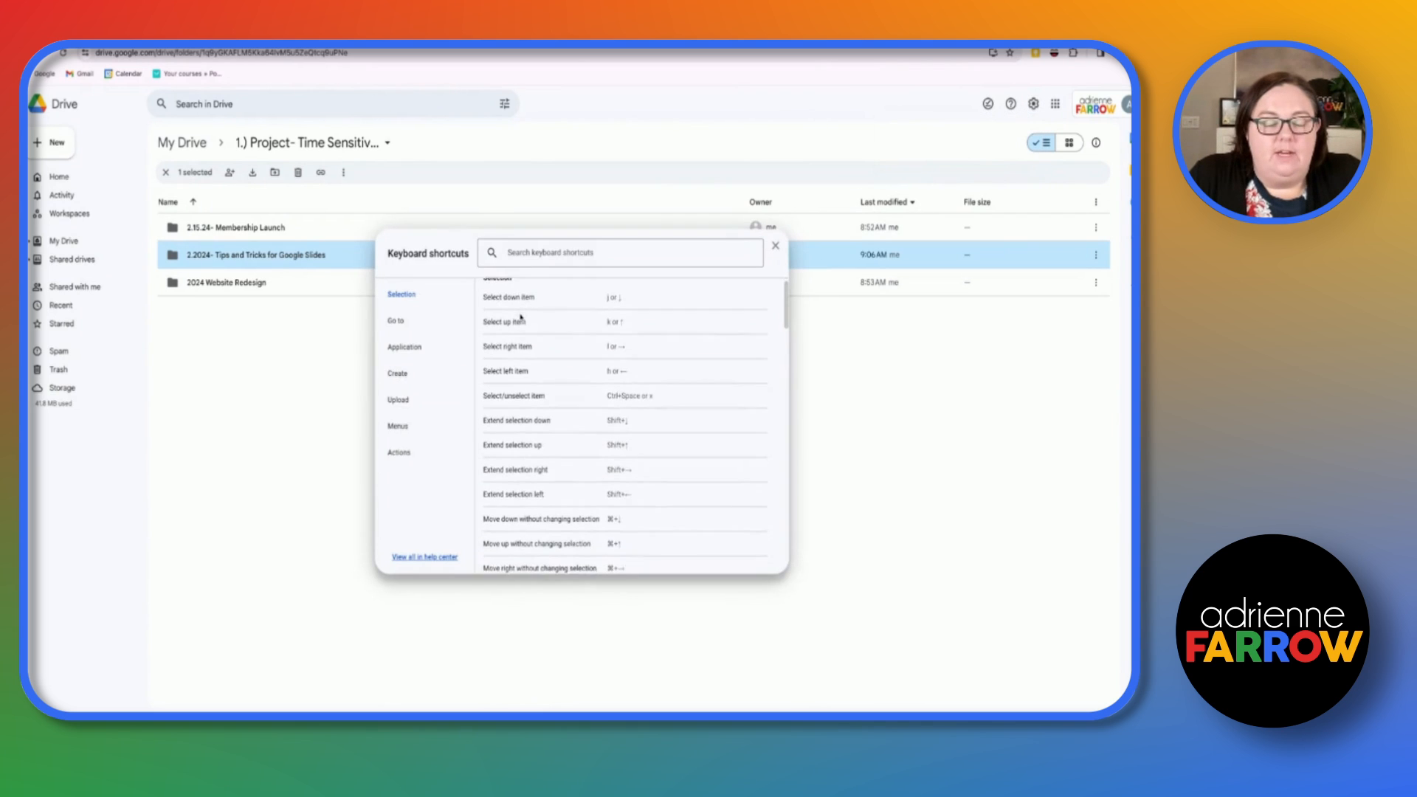
scroll(624, 424, "down", 6)
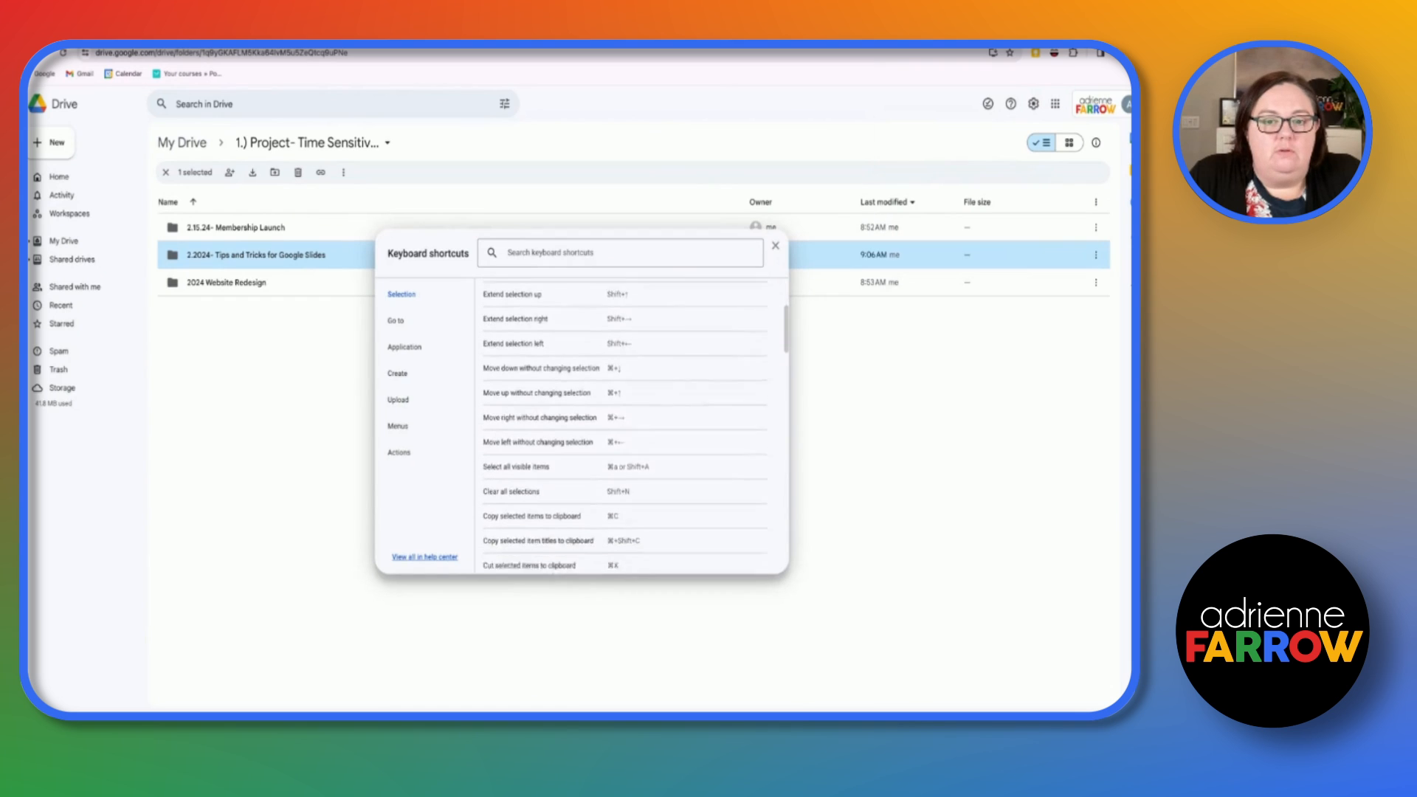
scroll(623, 425, "down", 5)
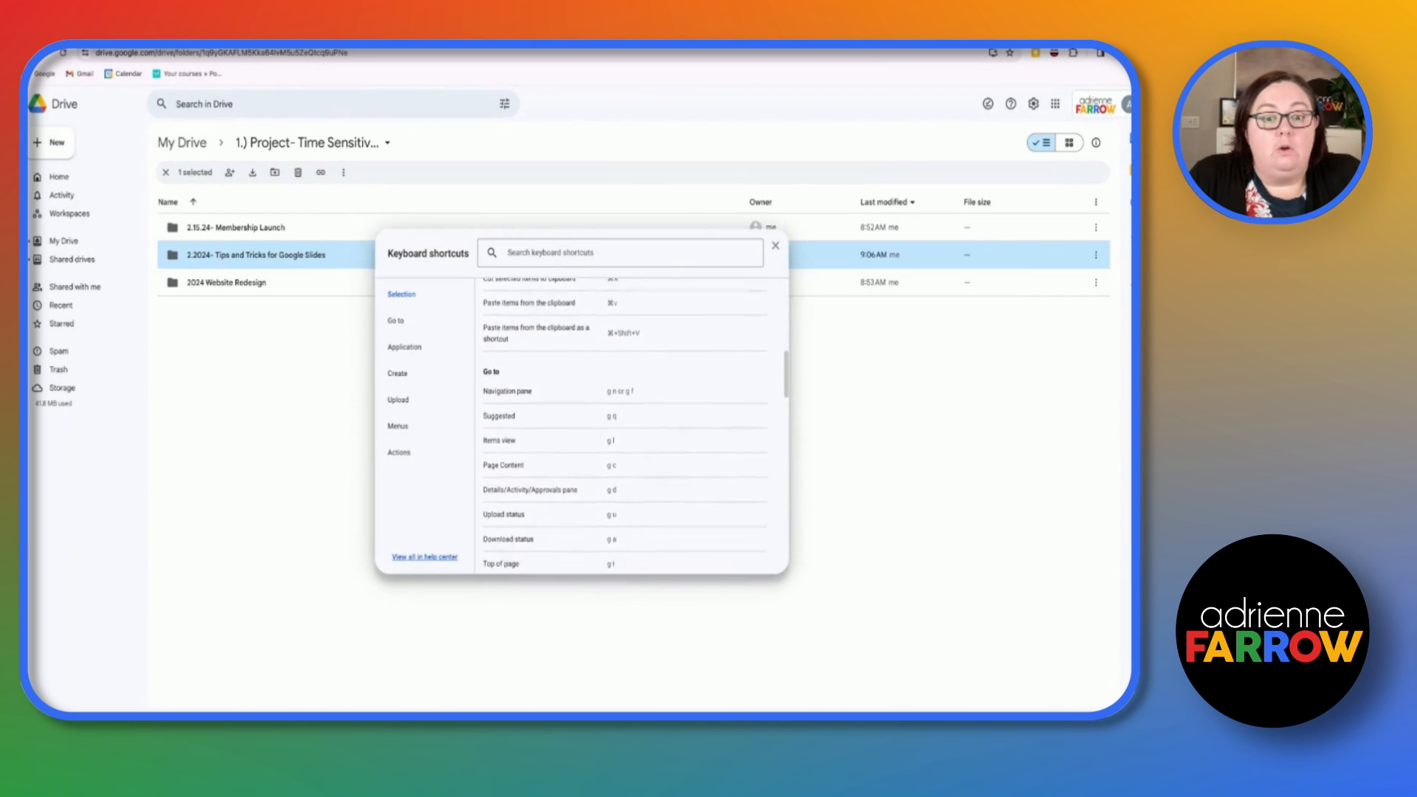
Examine the Application, Create, Upload, Menus and Actions sections of the keyboard shortcuts list and close it.
scroll(624, 424, "down", 5)
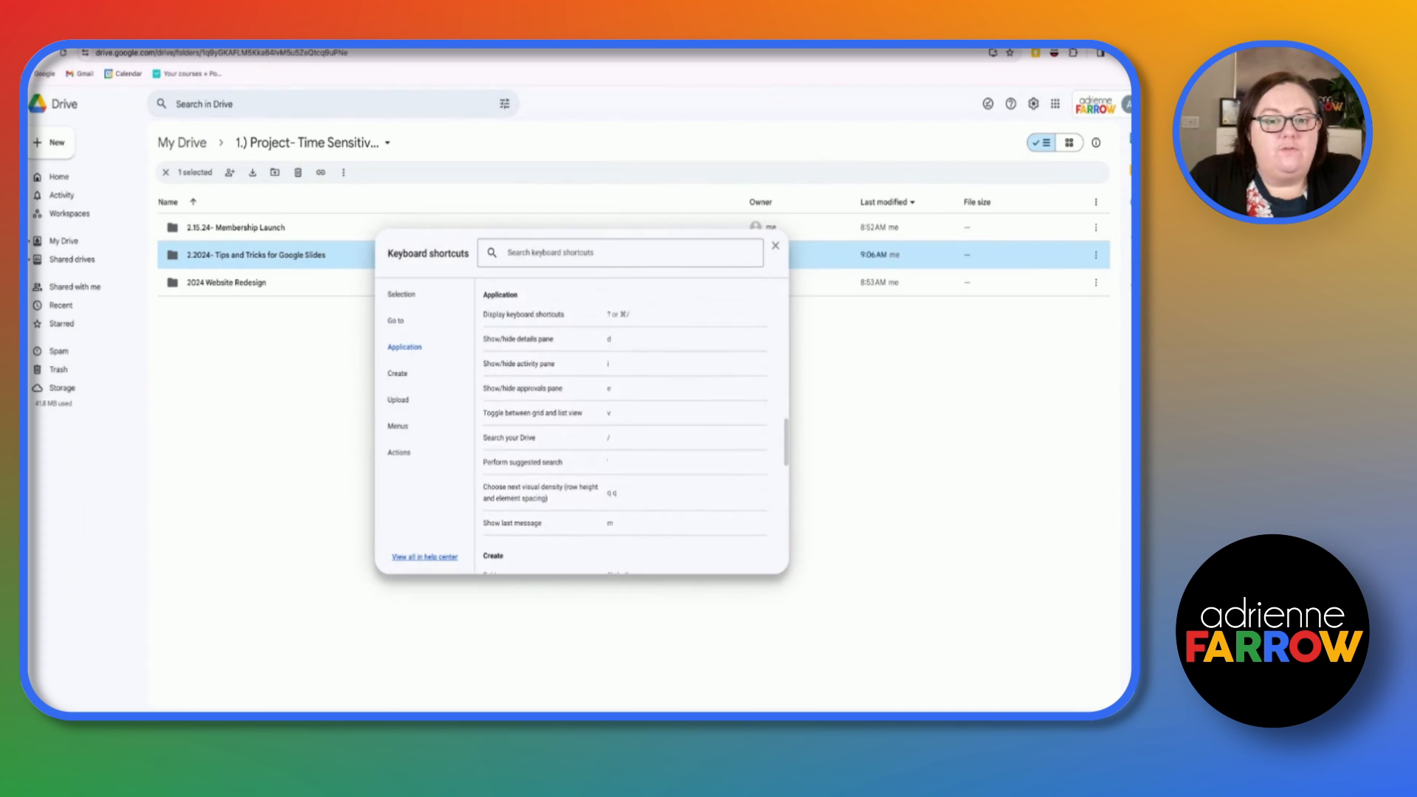
scroll(623, 424, "down", 2)
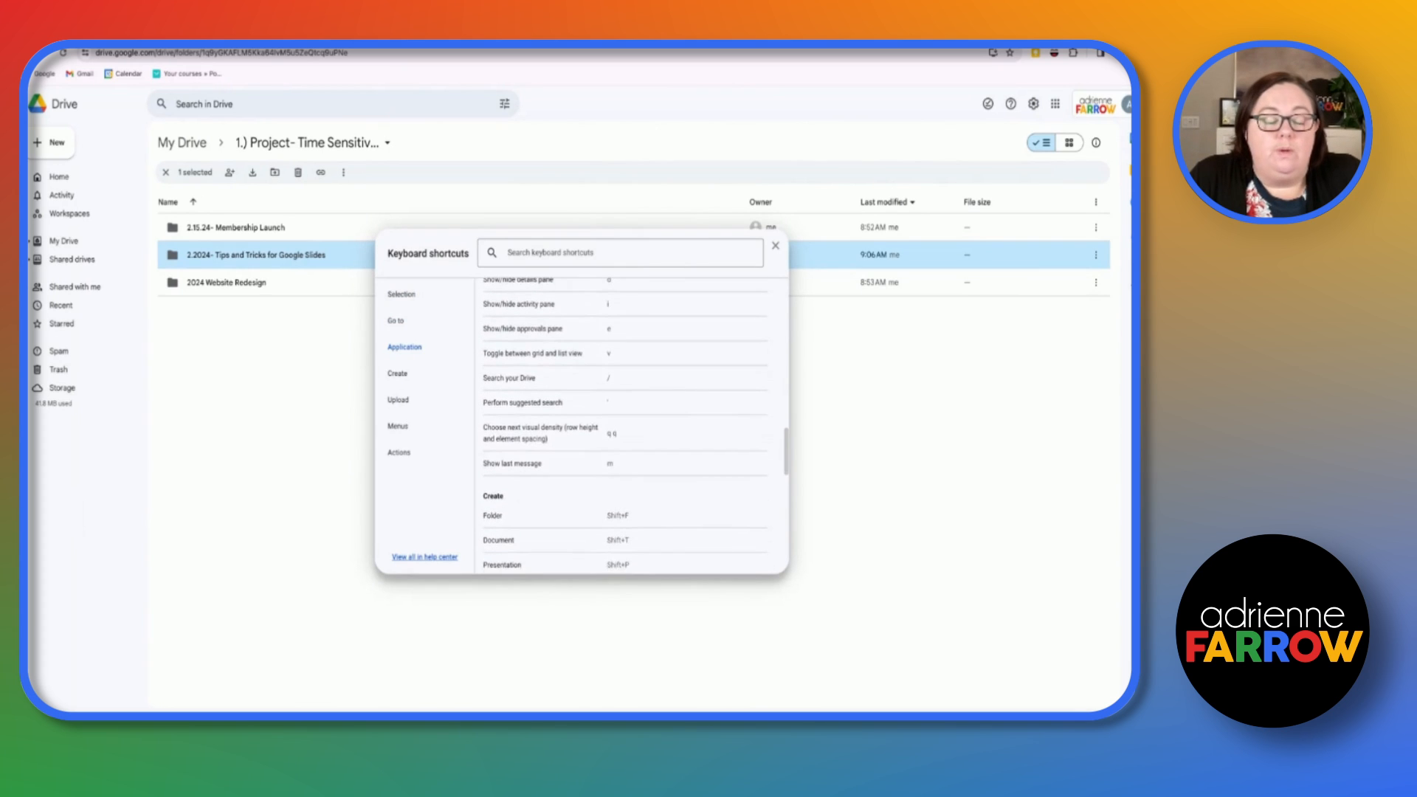
scroll(624, 424, "down", 3)
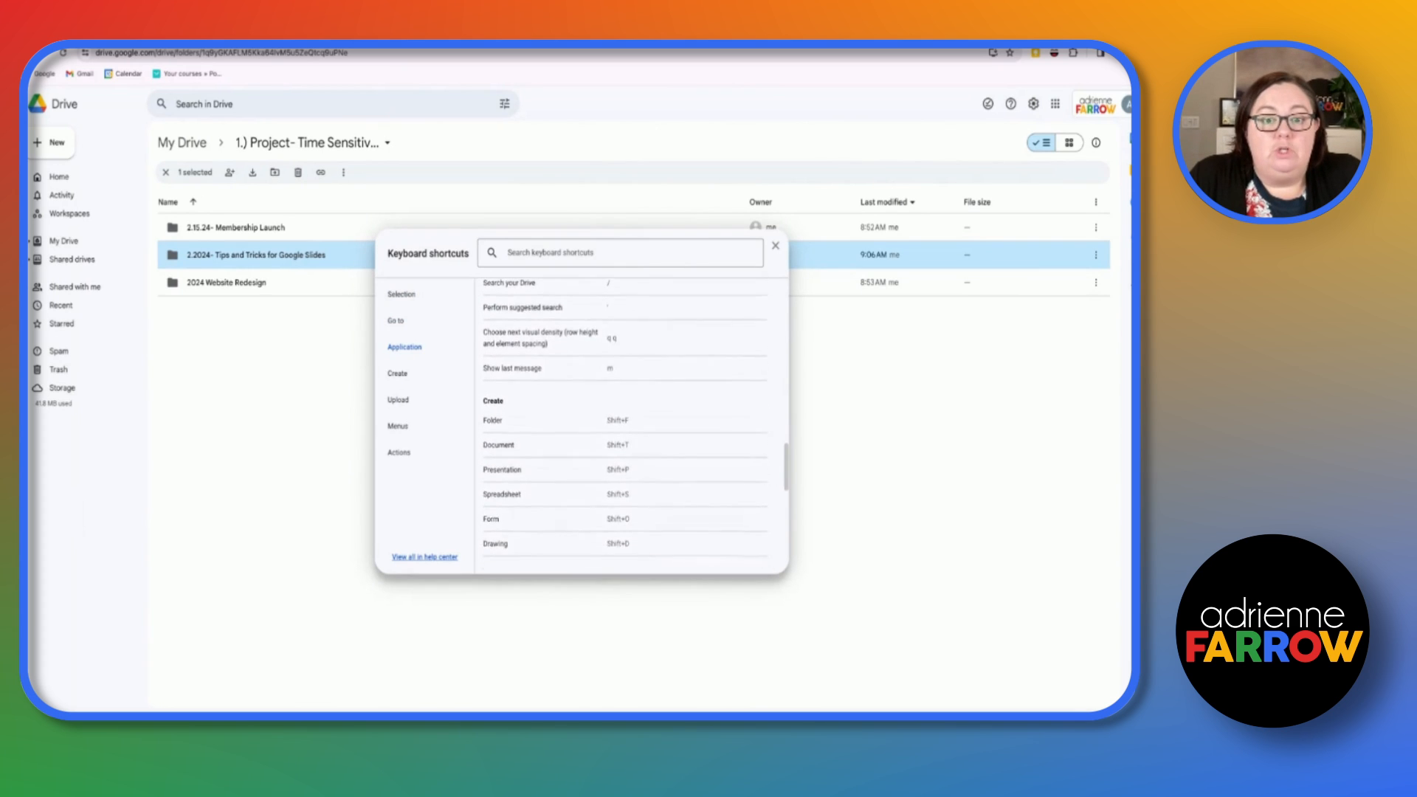
scroll(624, 424, "down", 4)
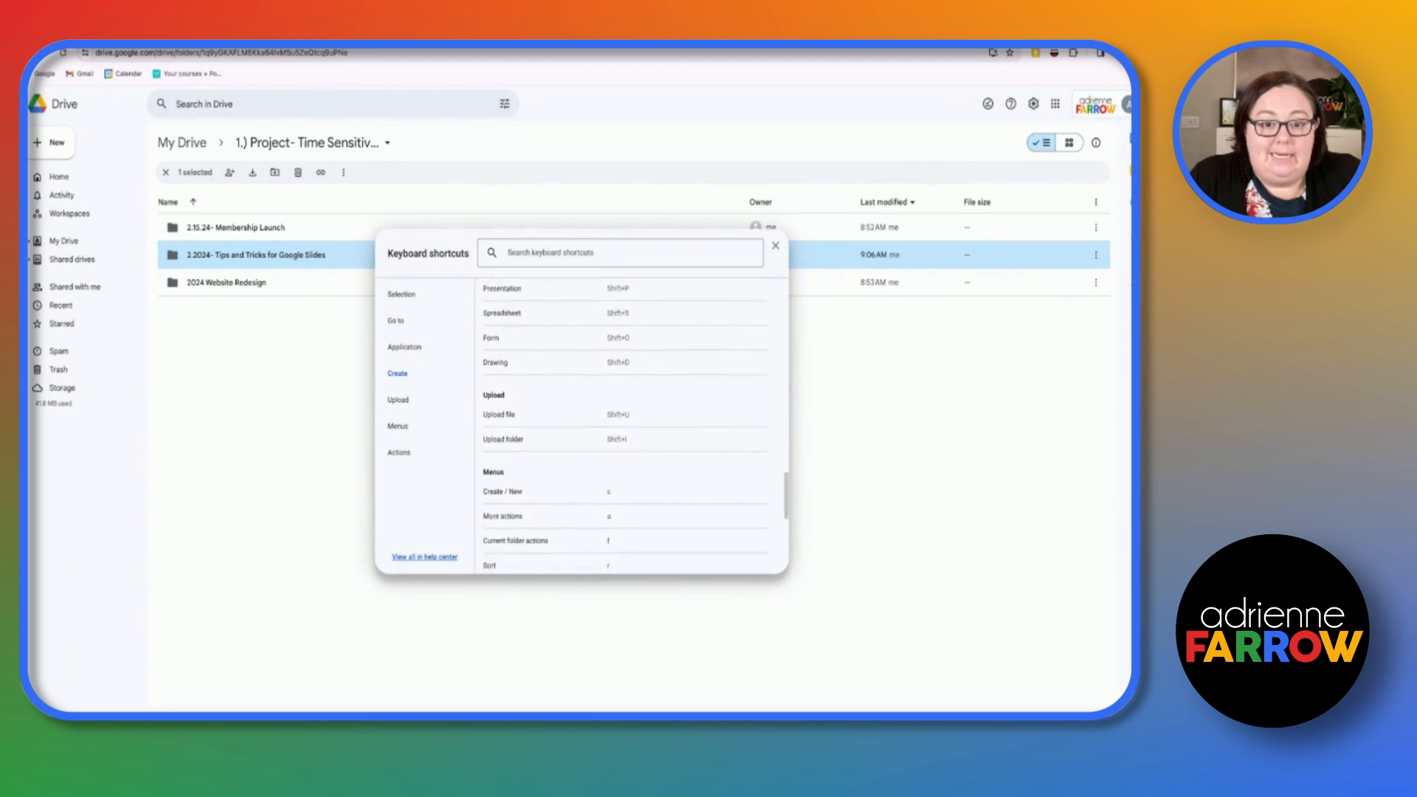
scroll(624, 424, "down", 1)
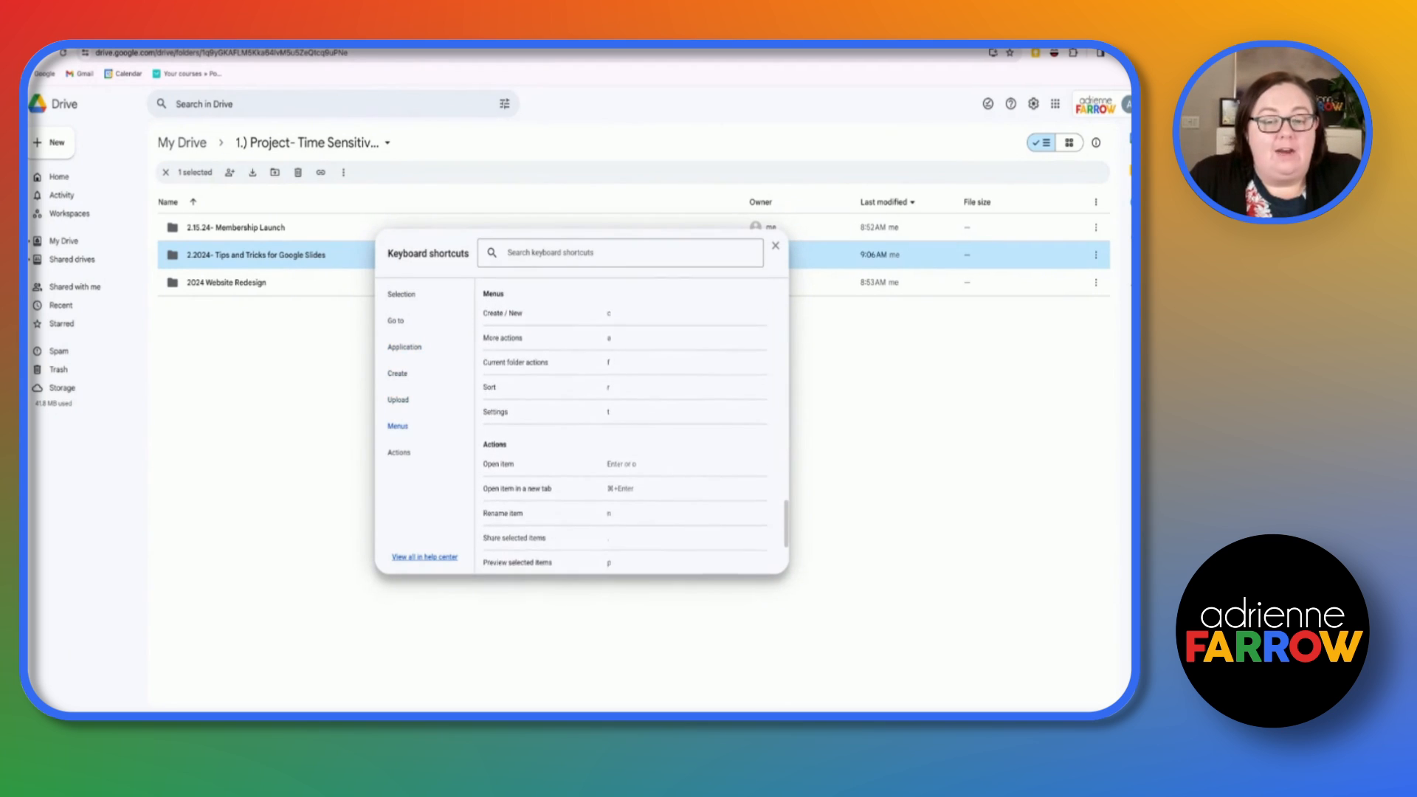
scroll(624, 424, "down", 2)
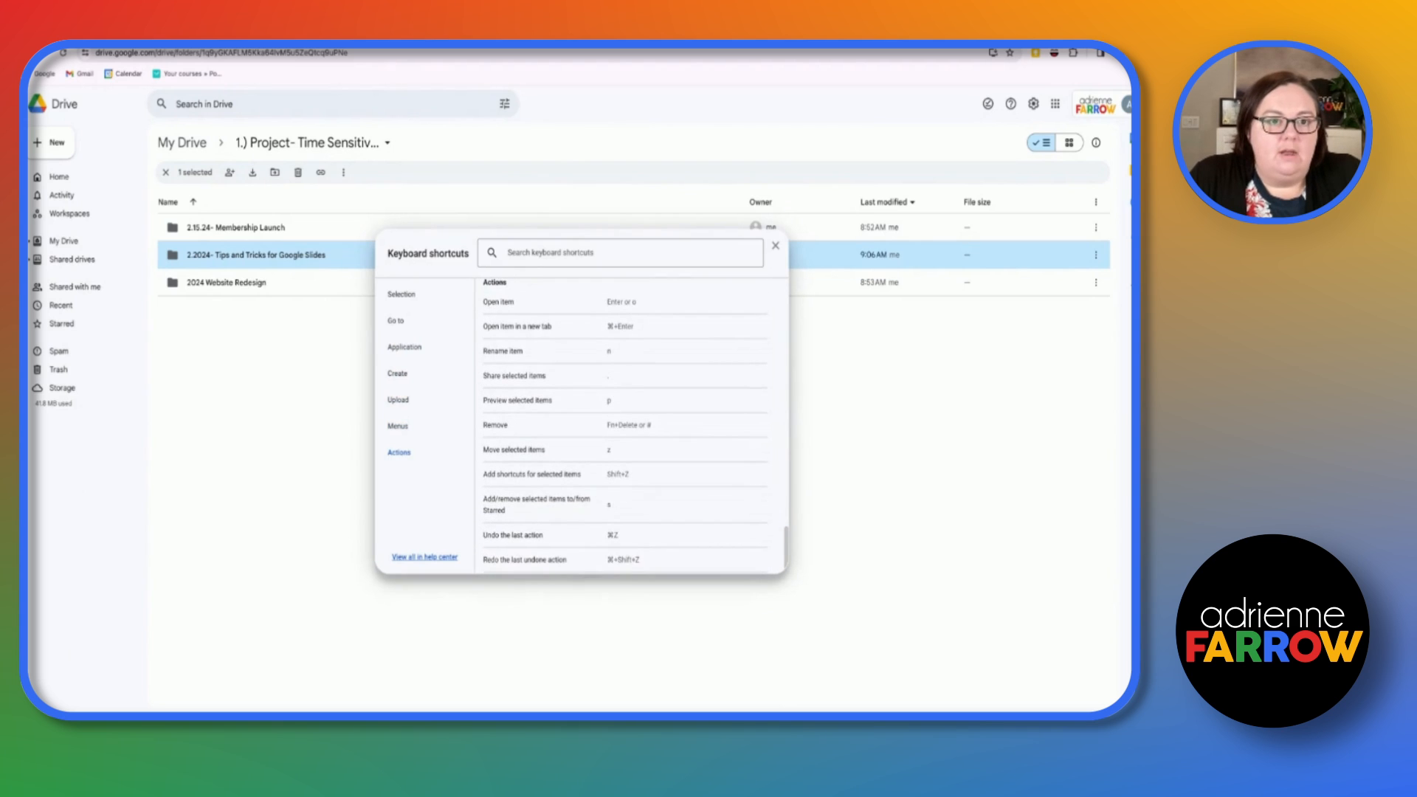
left_click(775, 246)
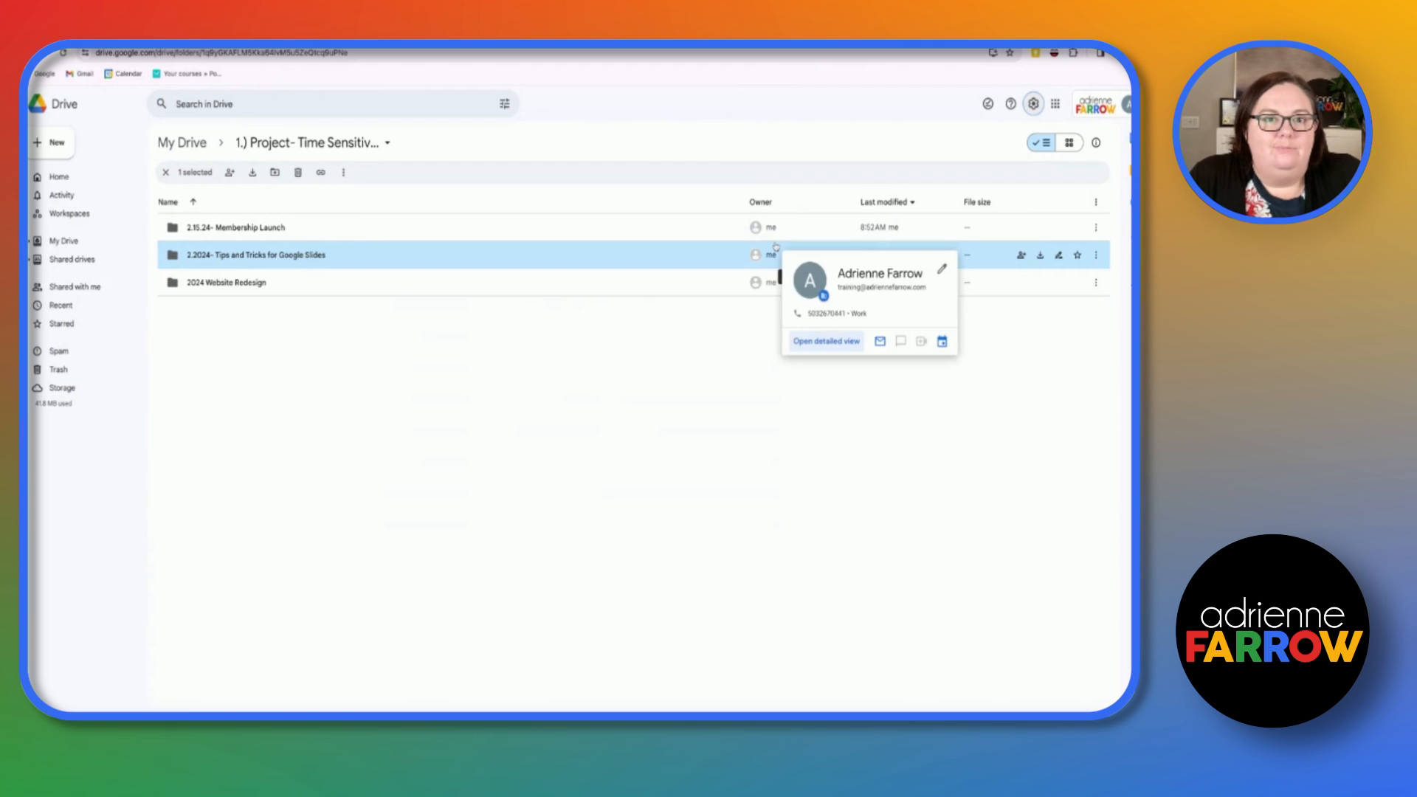